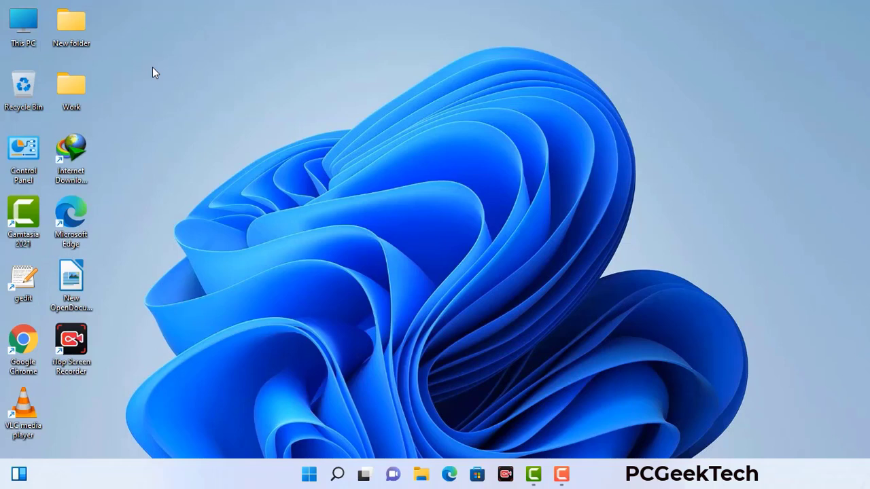
Step: Launch the System Configuration utility by running msconfig from the Run dialog
key("super+r")
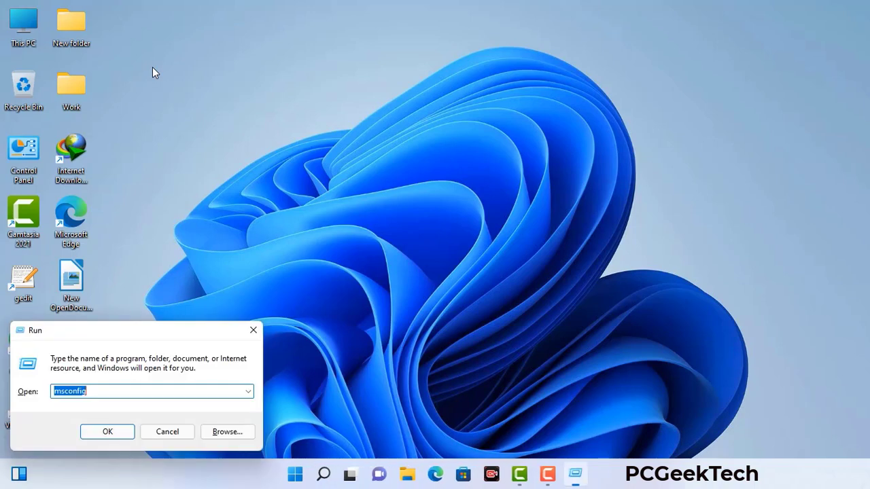
left_click_drag(146, 330, 382, 108)
left_click(346, 169)
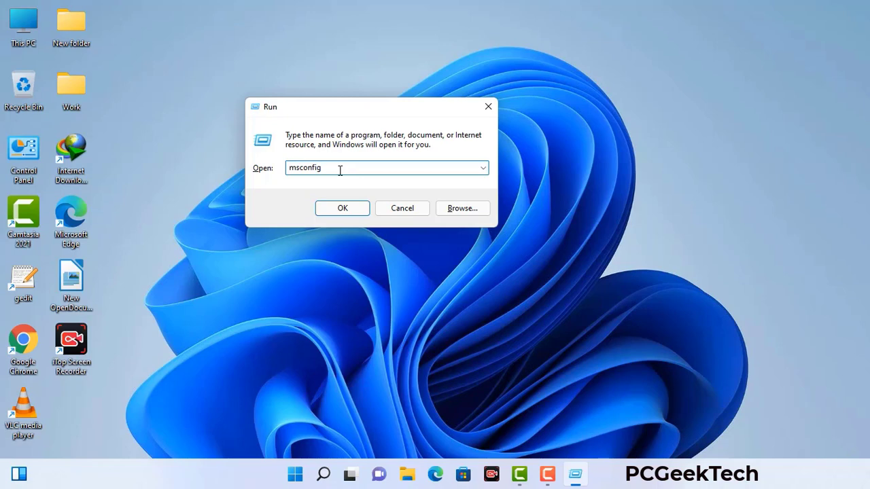
left_click(337, 213)
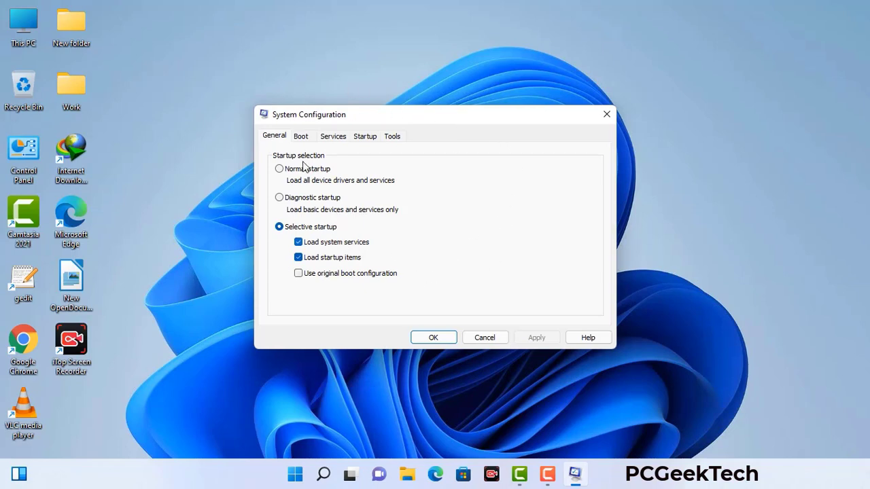
Step: Enable Safe boot with the Network option for the Windows 11 installation, then apply and confirm the boot settings
left_click(303, 137)
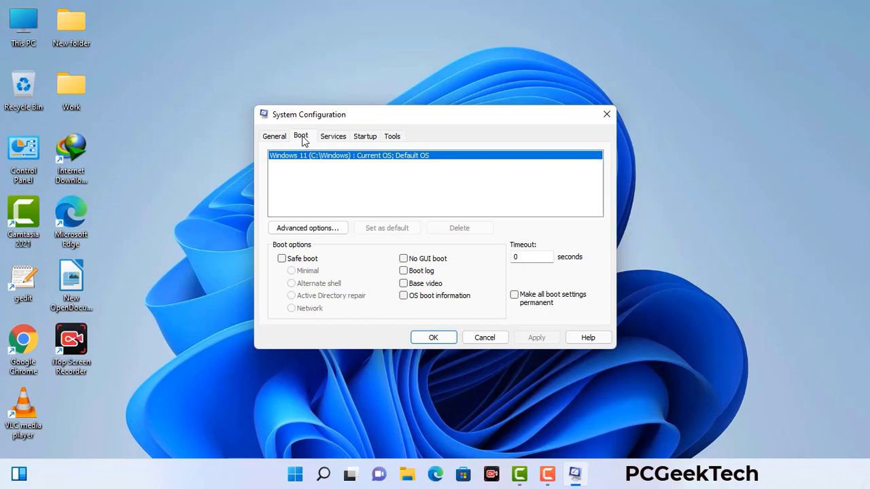
left_click(282, 259)
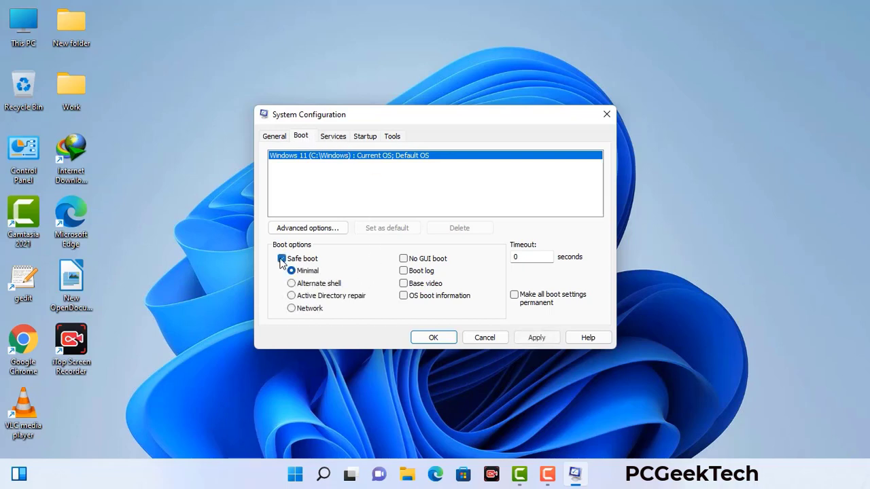
left_click(310, 311)
left_click(536, 338)
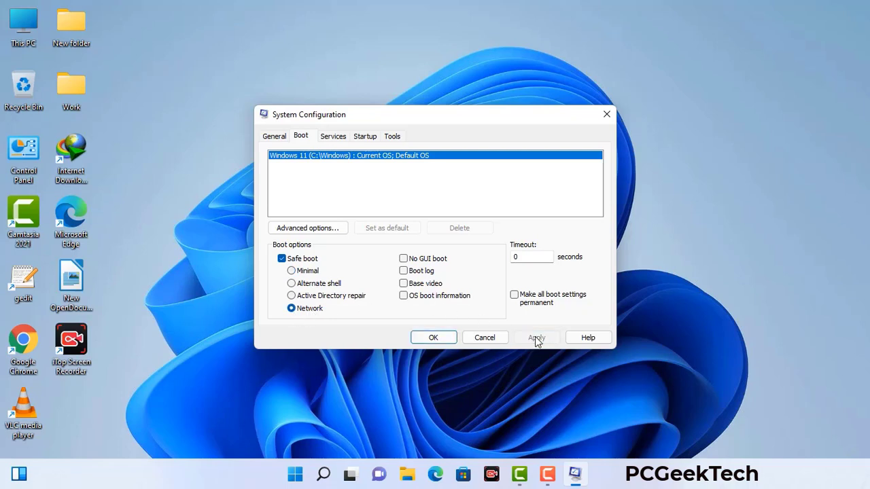
left_click(433, 338)
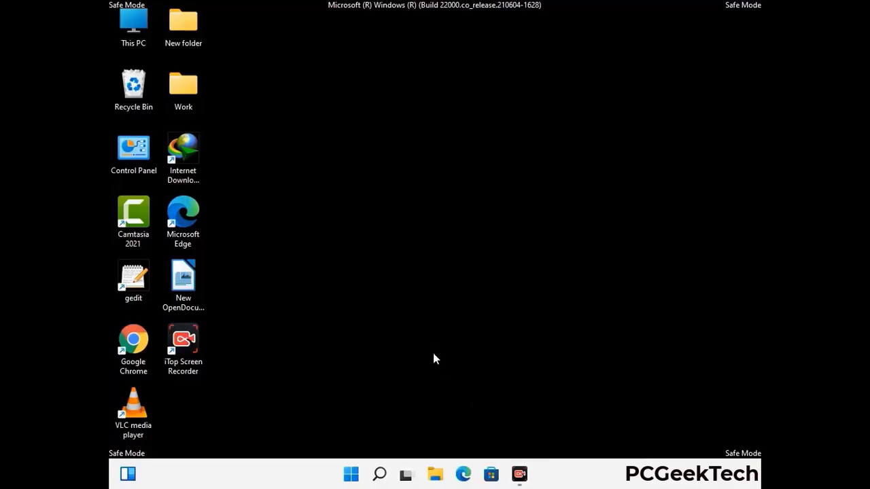
Step: Set File Explorer Options in Control Panel to show hidden files, folders, and drives, apply the setting and close Control Panel
double_click(134, 161)
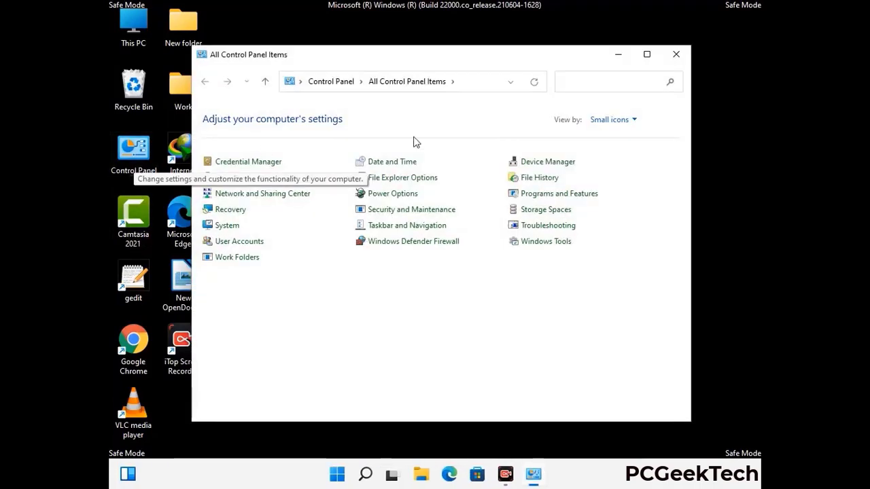
left_click(419, 180)
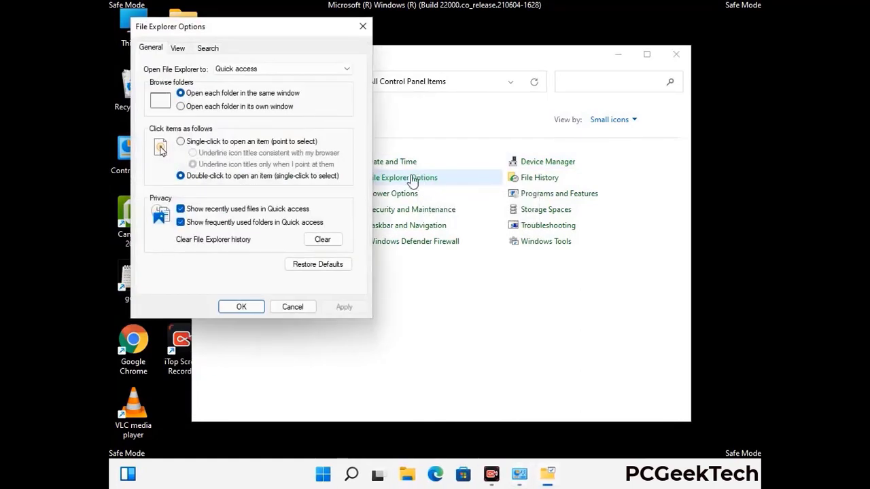
left_click(178, 49)
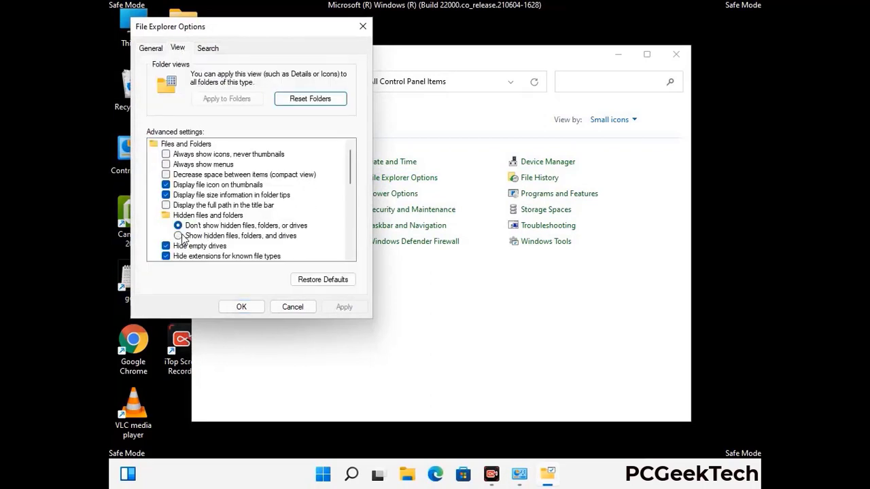
left_click(178, 236)
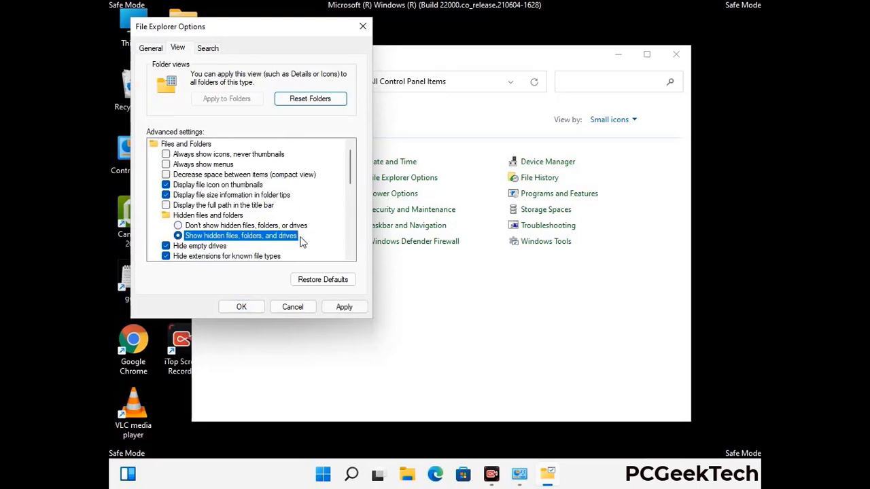
left_click(343, 308)
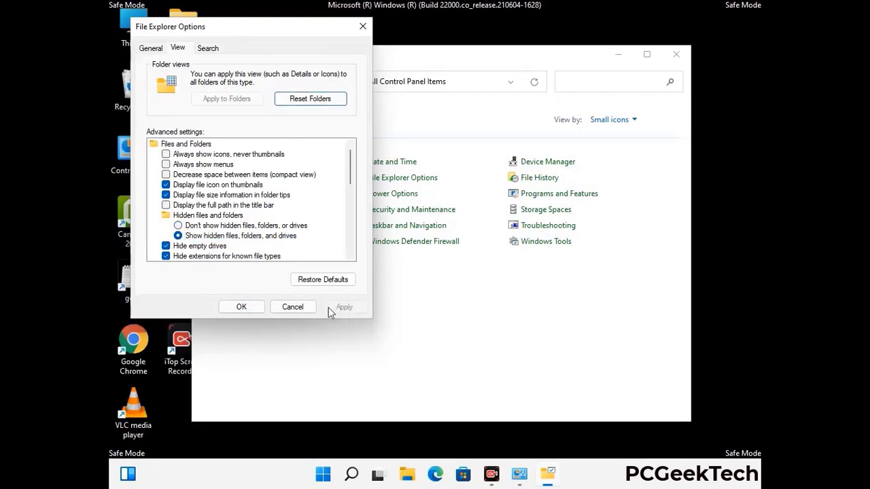
left_click(229, 308)
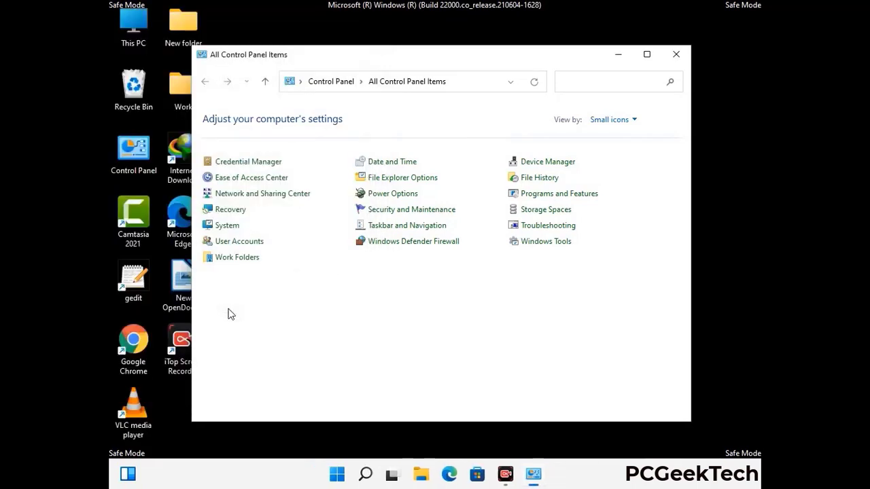
left_click(675, 56)
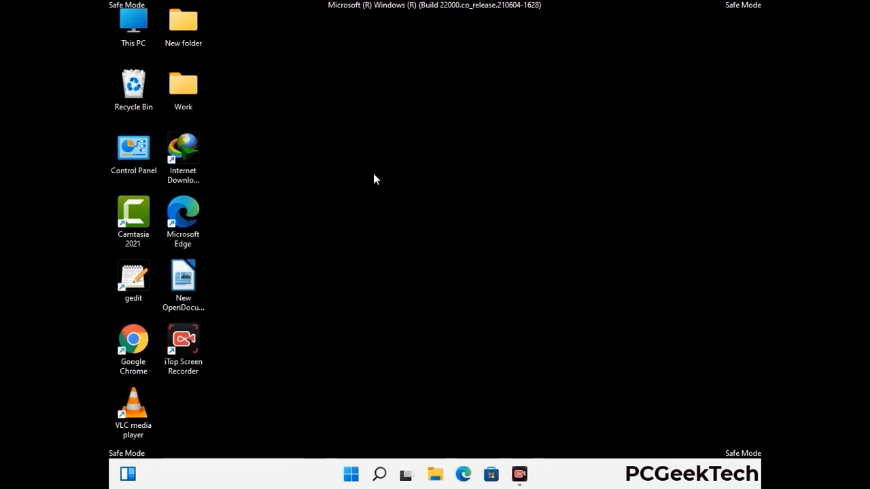
Step: Browse from This PC to the folder C:\Windows\System32\drivers\etc
double_click(129, 42)
double_click(379, 298)
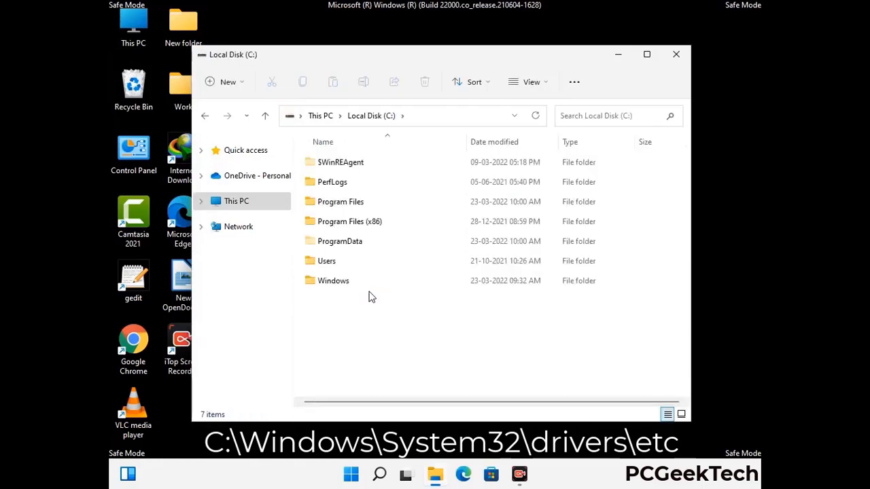
double_click(324, 286)
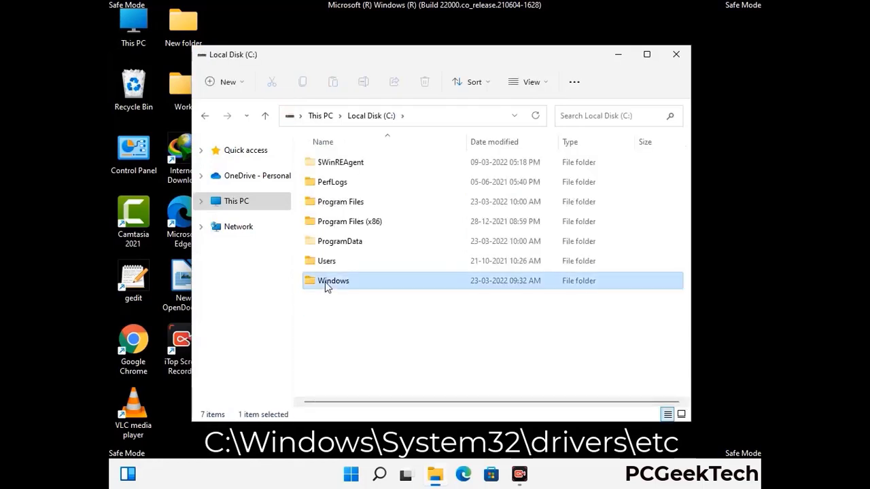
scroll(435, 289, "down", 5)
scroll(429, 295, "down", 12)
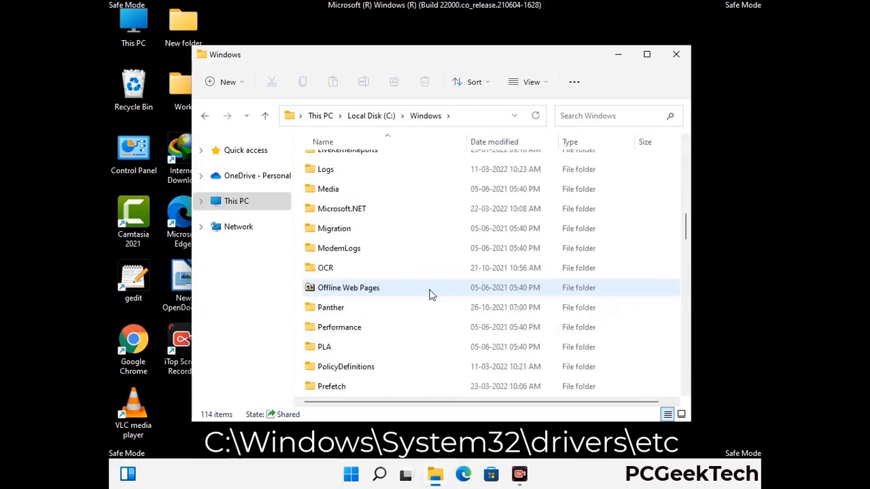
scroll(410, 290, "down", 2)
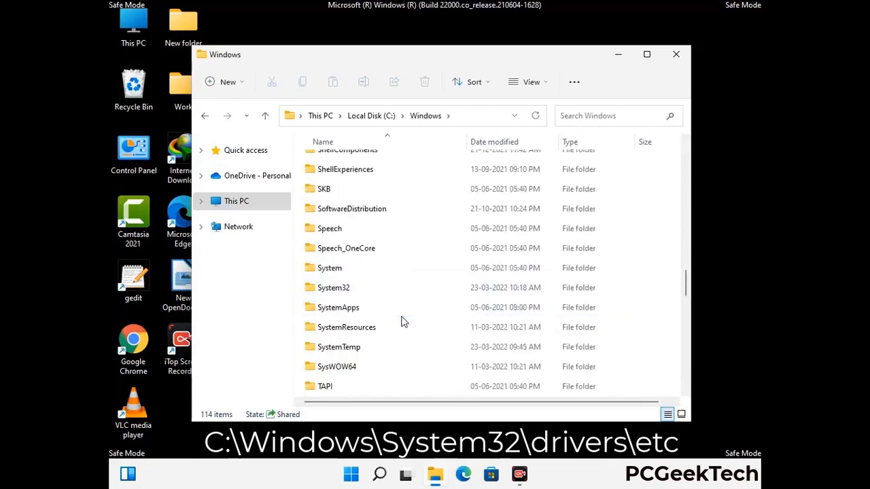
double_click(333, 288)
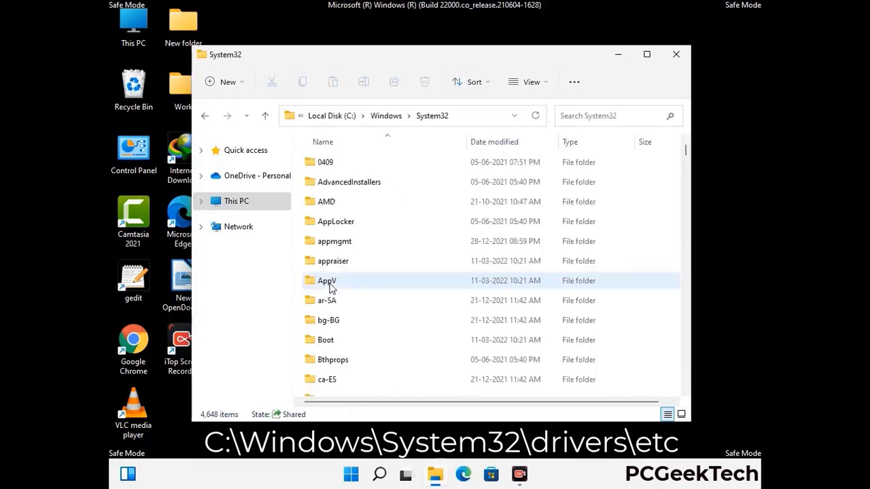
scroll(372, 285, "down", 5)
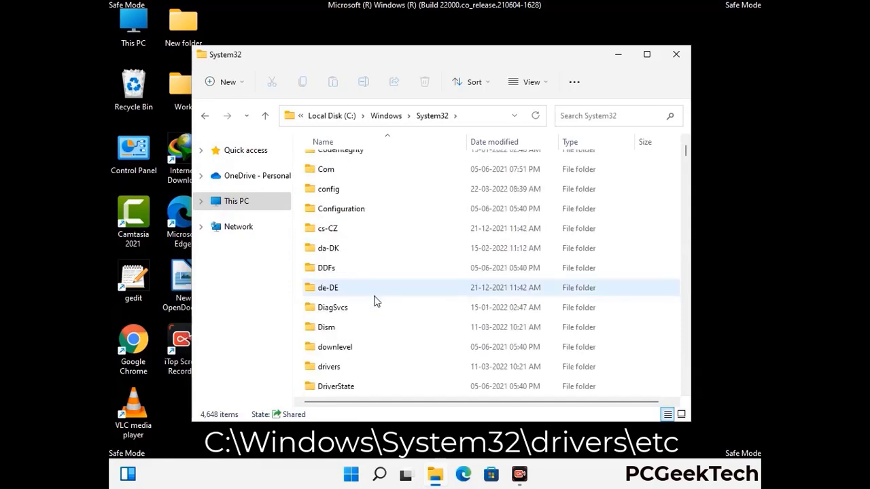
double_click(335, 369)
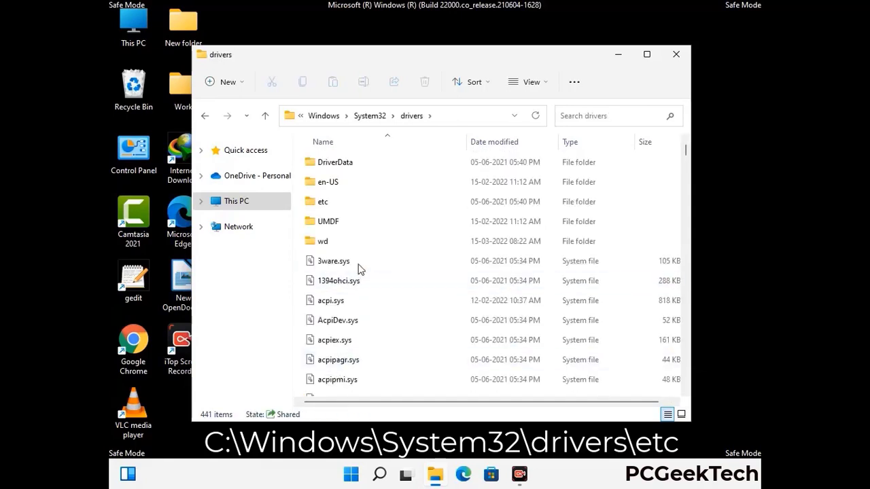
double_click(323, 203)
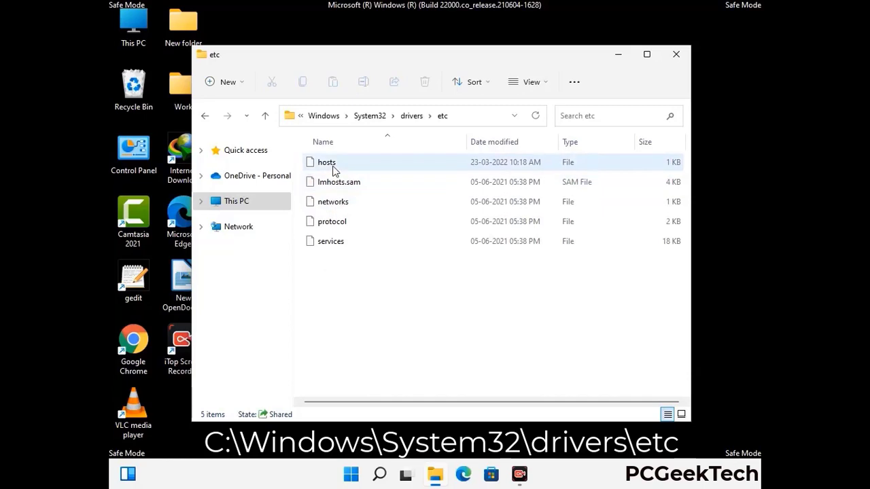
Step: Open the hosts file in Notepad and reposition its window so the text is fully readable
left_click(334, 170)
double_click(333, 170)
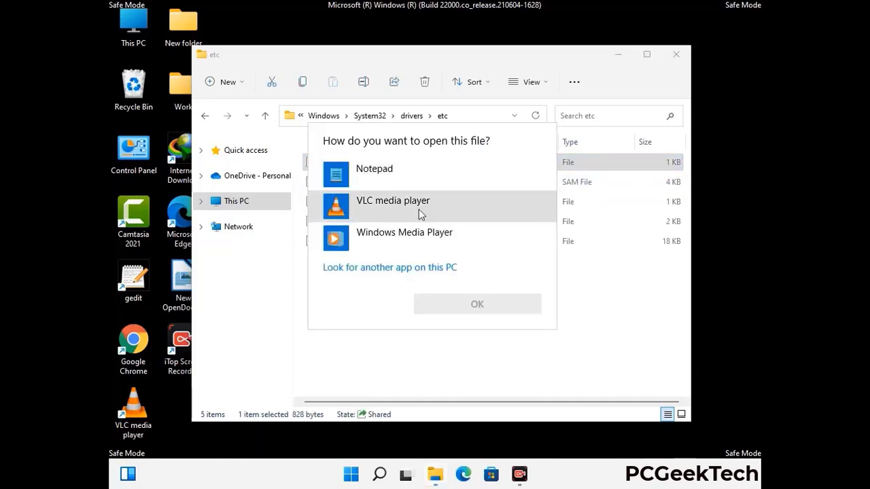
left_click(385, 168)
left_click(477, 305)
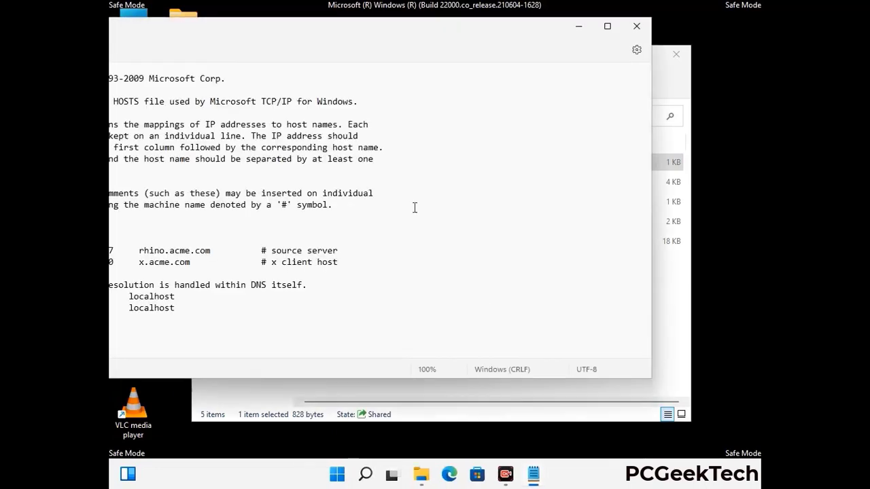
left_click_drag(334, 32, 463, 44)
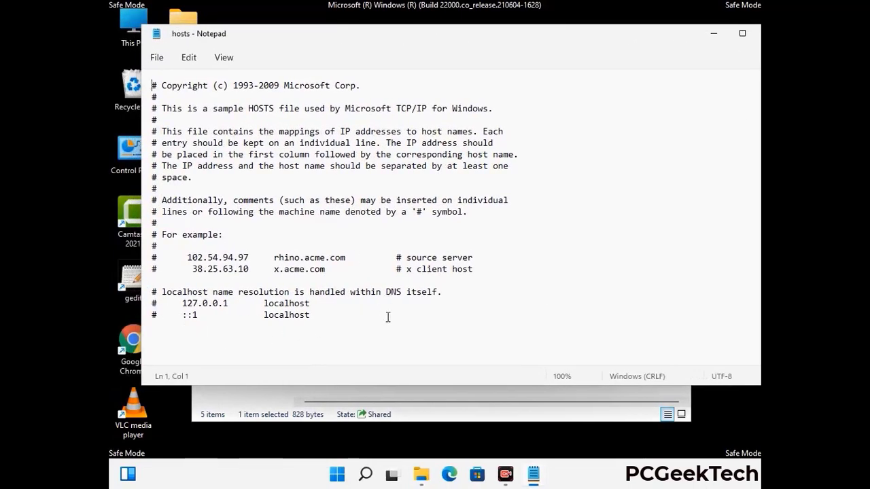
Step: Add two line breaks after the last localhost line of the hosts file and save the file
left_click(324, 315)
key("Return")
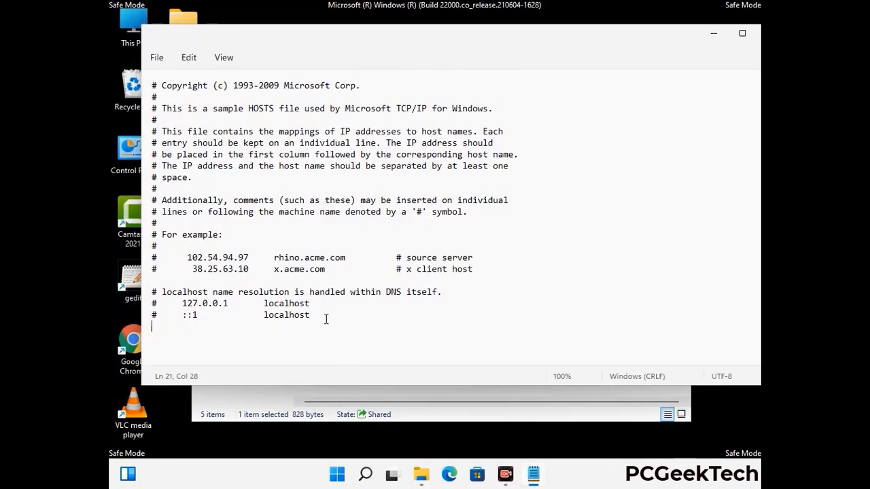
key("Return")
scroll(147, 292, "down", 1)
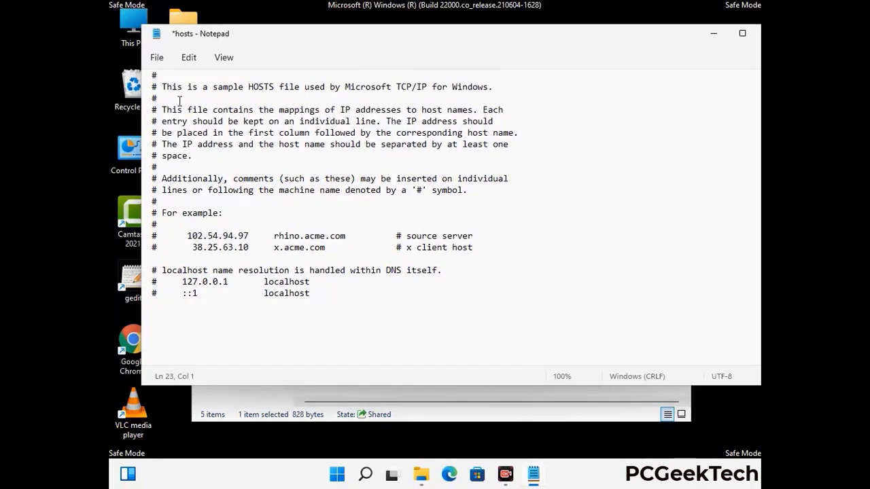
left_click(156, 57)
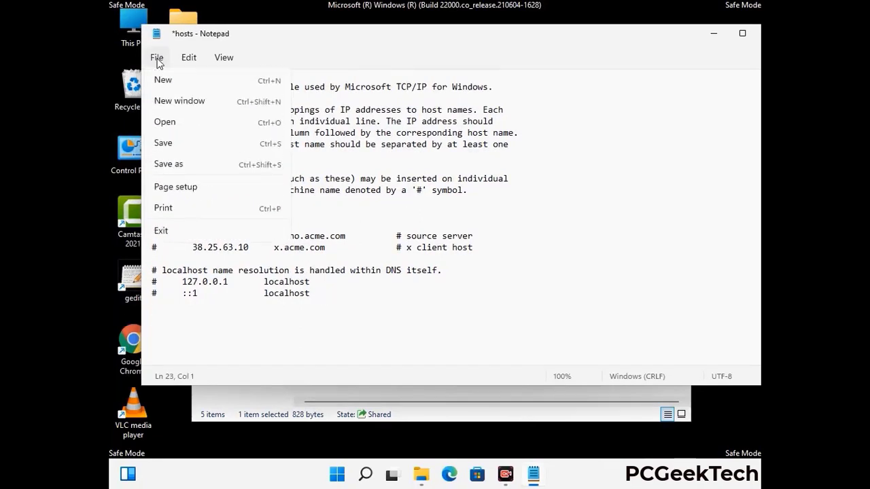
left_click(163, 144)
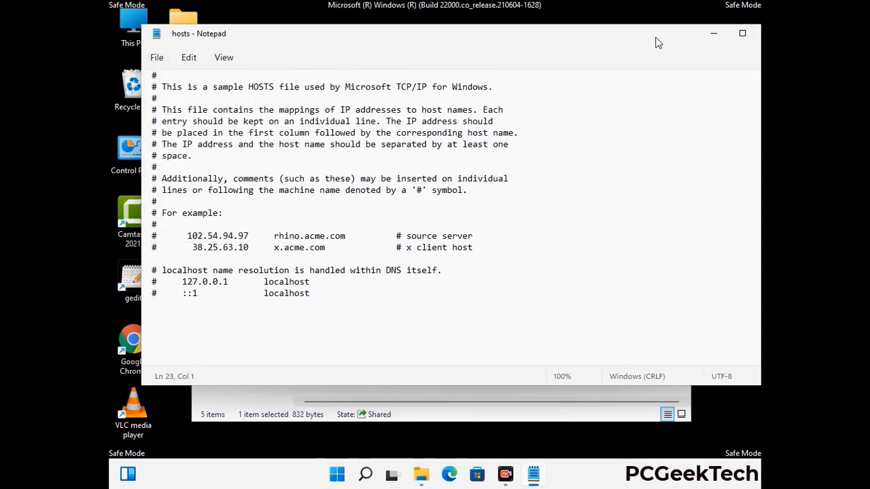
Step: Close the hosts file in Notepad and the etc folder window
left_click_drag(658, 42, 559, 42)
left_click(673, 40)
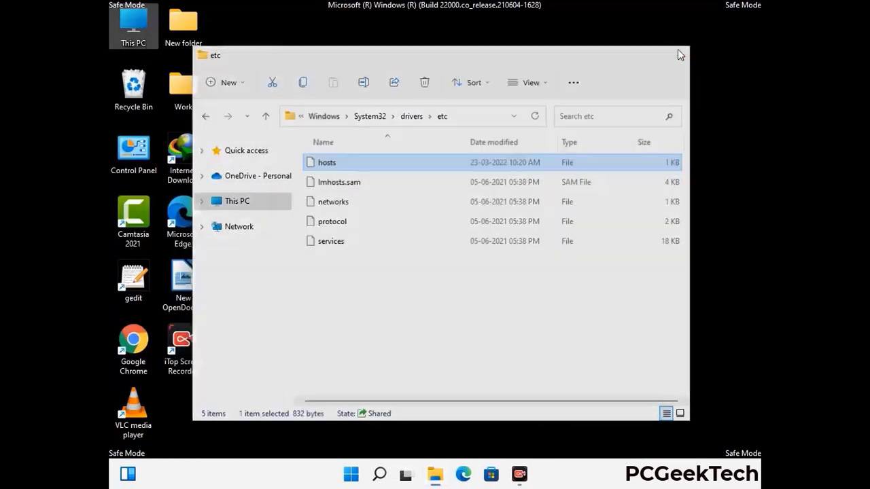
left_click(678, 49)
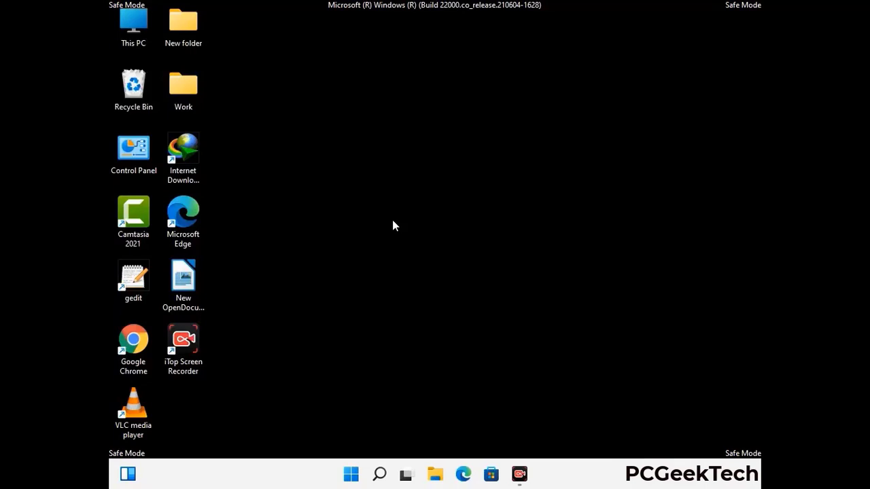
Step: Open the roaming application data folder by running %appdata%
key("super+r")
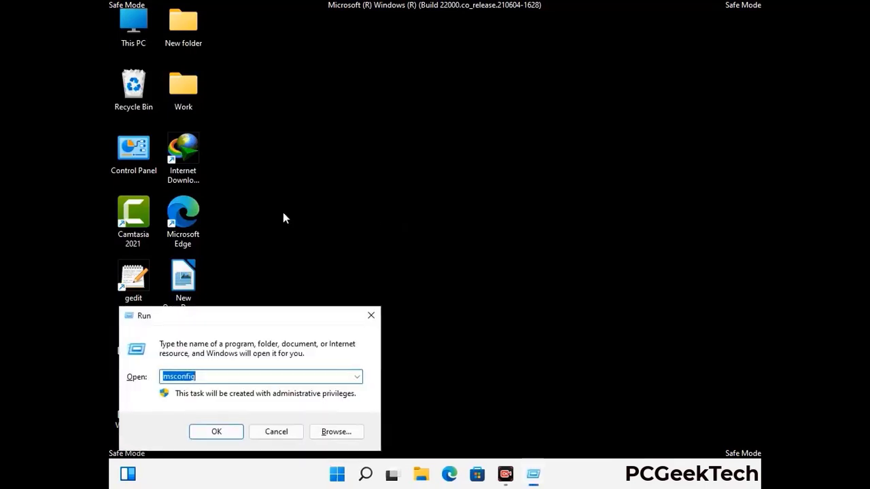
left_click_drag(249, 313, 405, 135)
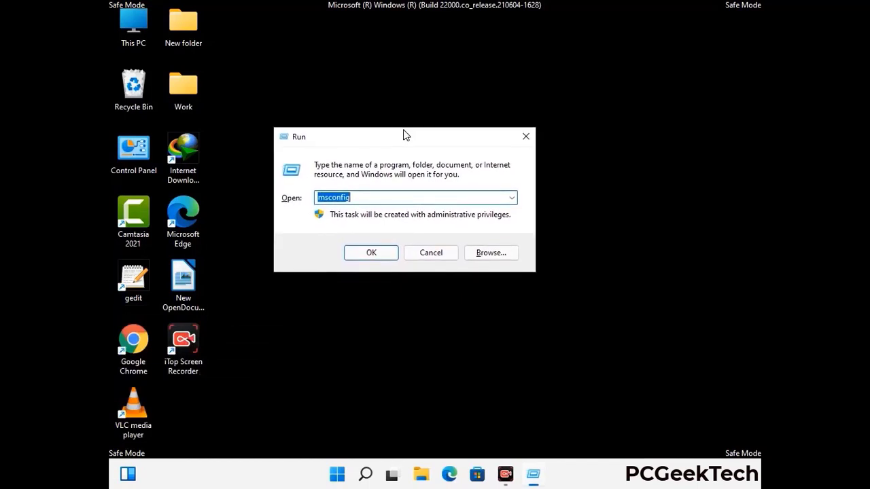
type("%")
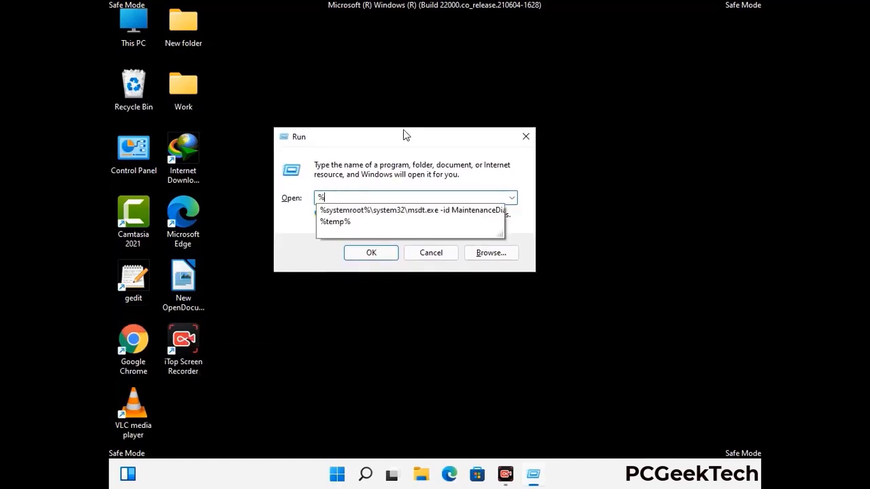
type("appdat")
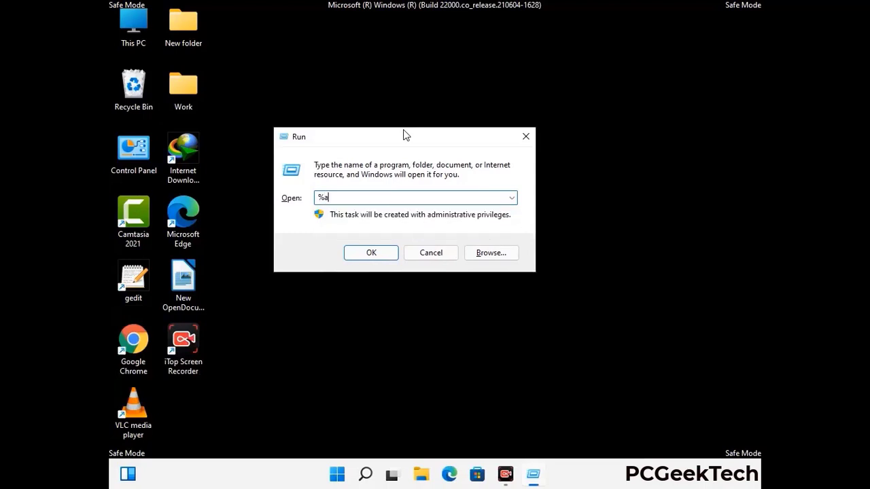
type("a")
key("Return")
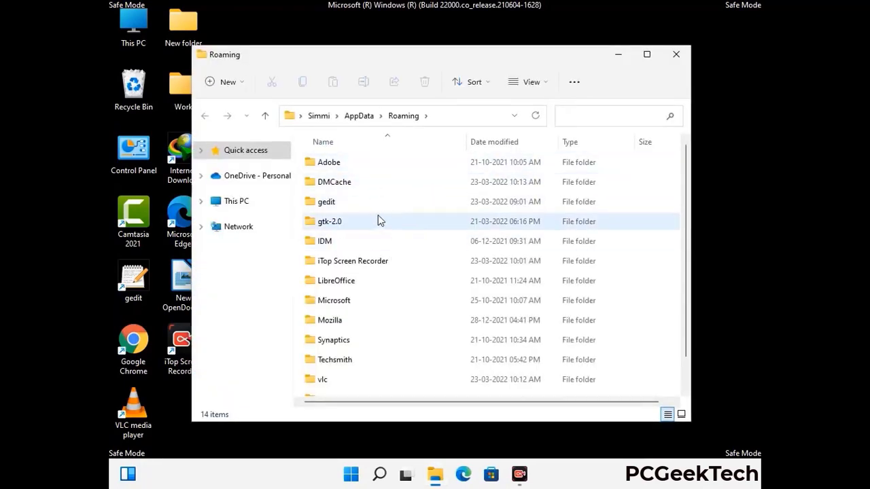
Step: Delete the Zoom folder from AppData\Roaming and close the folder window
scroll(408, 242, "down", 1)
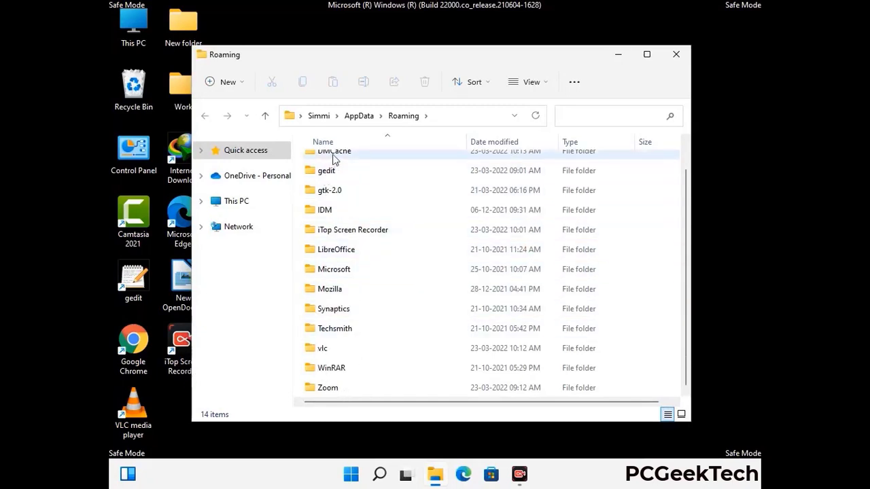
scroll(360, 241, "up", 1)
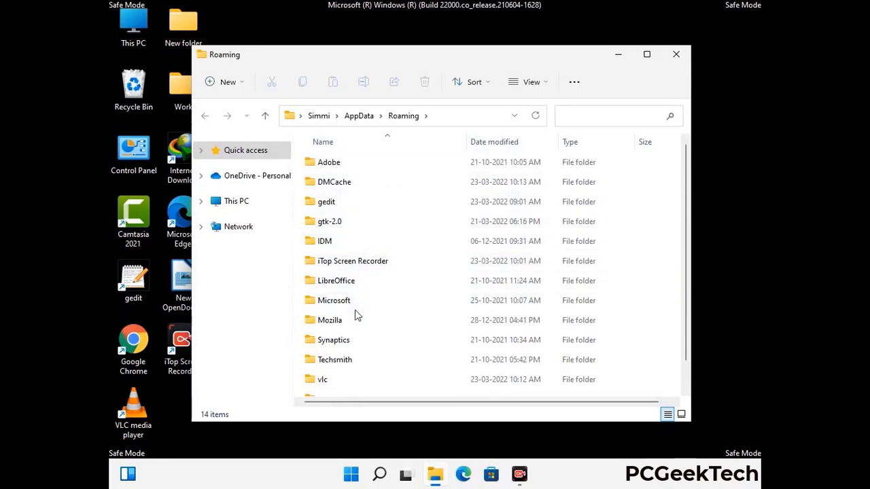
scroll(356, 314, "down", 1)
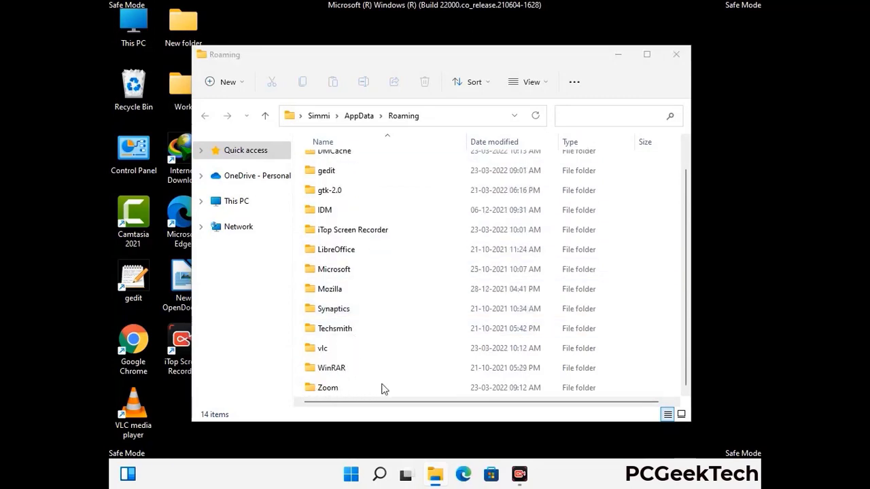
left_click(487, 385)
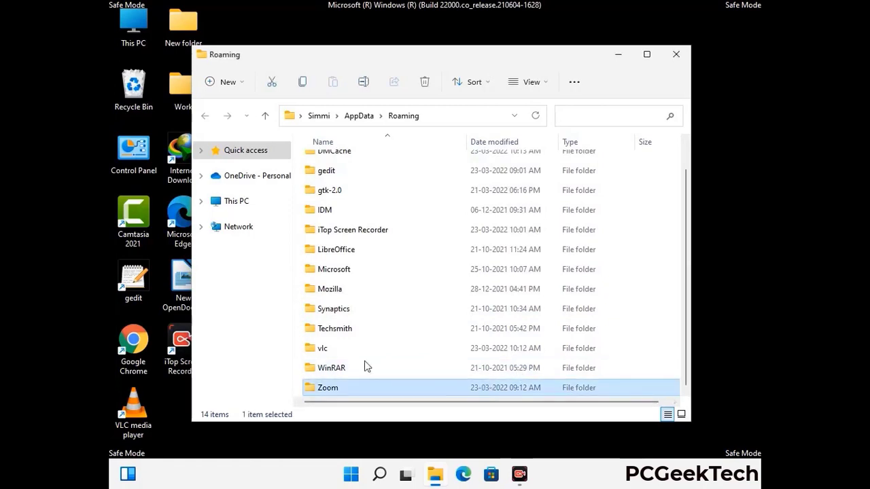
left_click(425, 82)
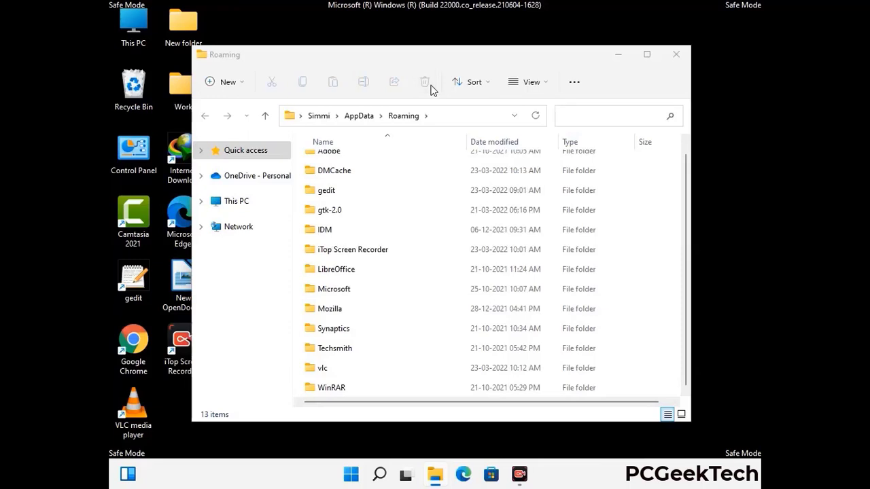
left_click(675, 58)
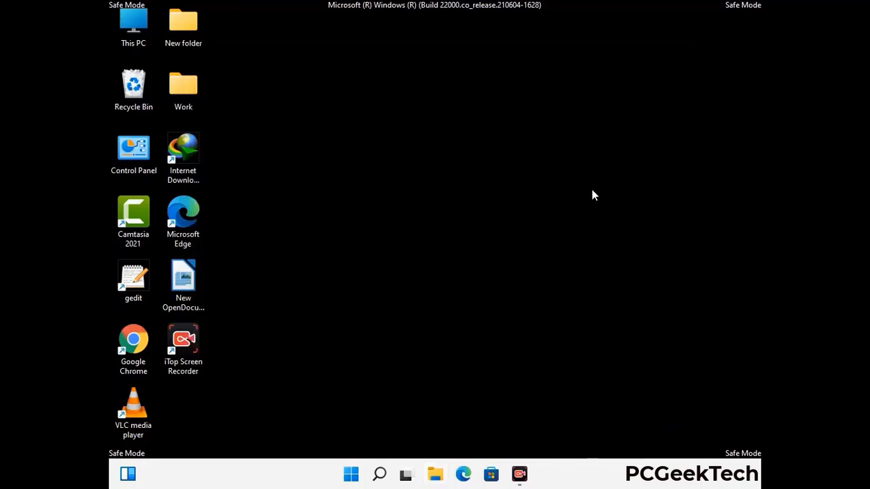
Step: Open the local application data folder by running %LocalAppData%
key("super+r")
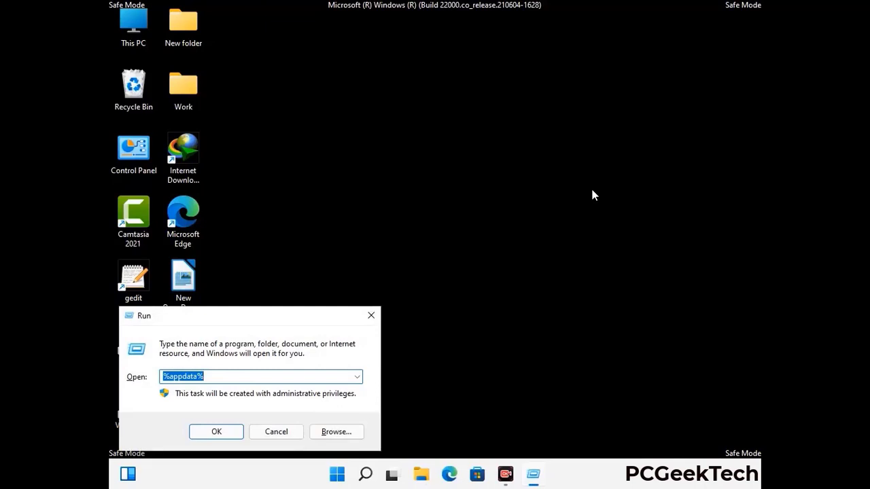
left_click_drag(272, 323, 456, 172)
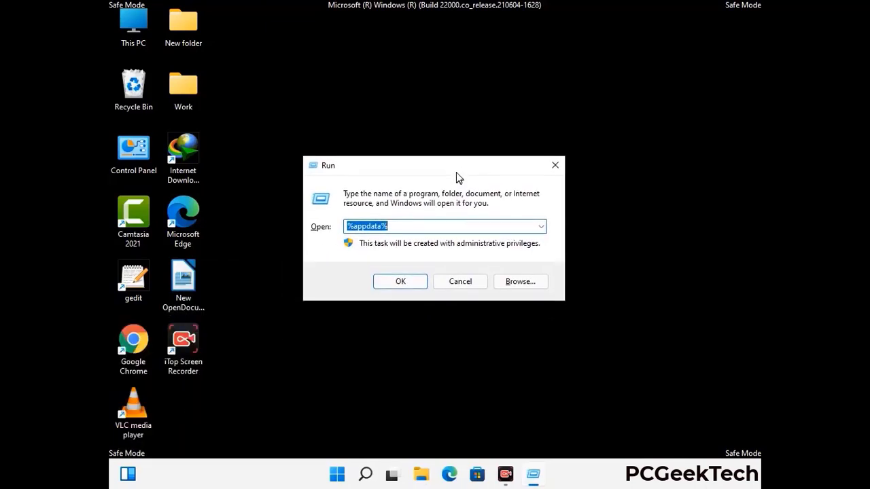
type("%Local")
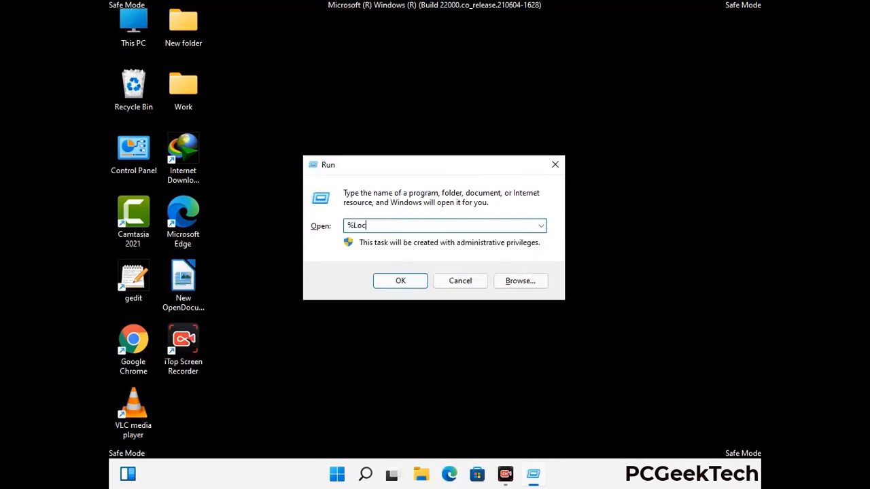
type("AppData%")
key("Return")
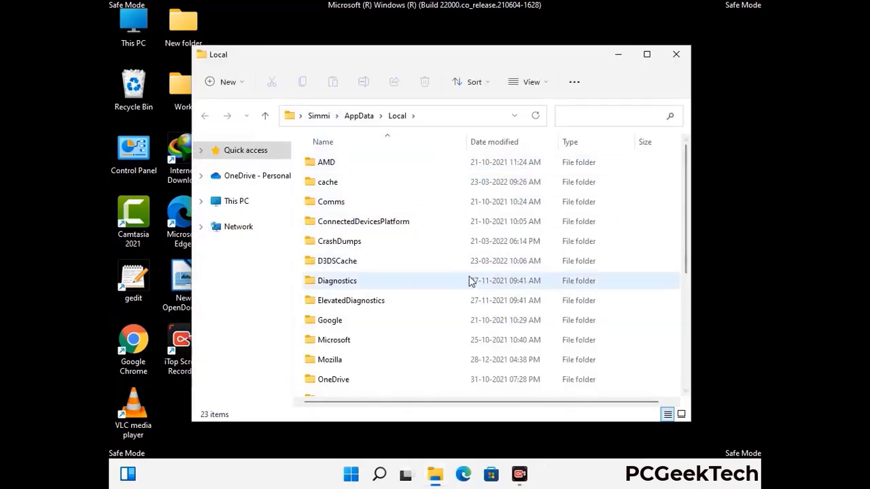
Step: Delete the Mozilla folder from AppData\Local and close the folder window
scroll(363, 292, "down", 1)
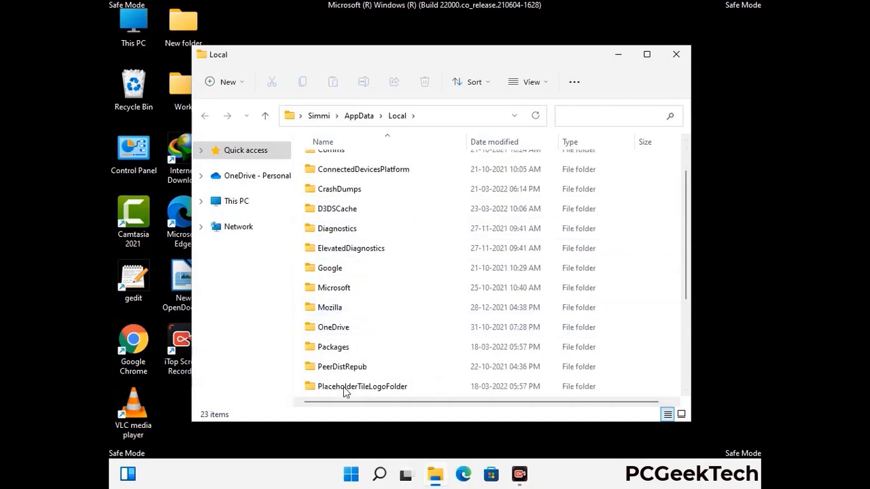
left_click(340, 312)
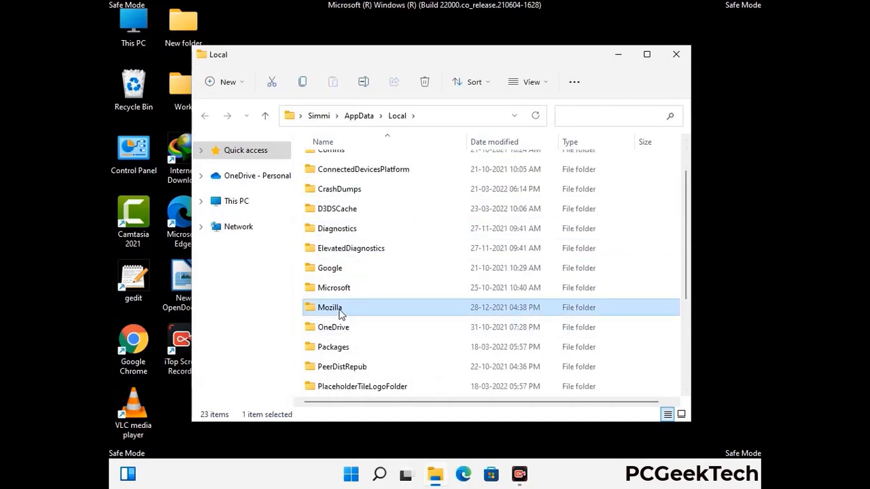
key("Tab")
left_click(423, 88)
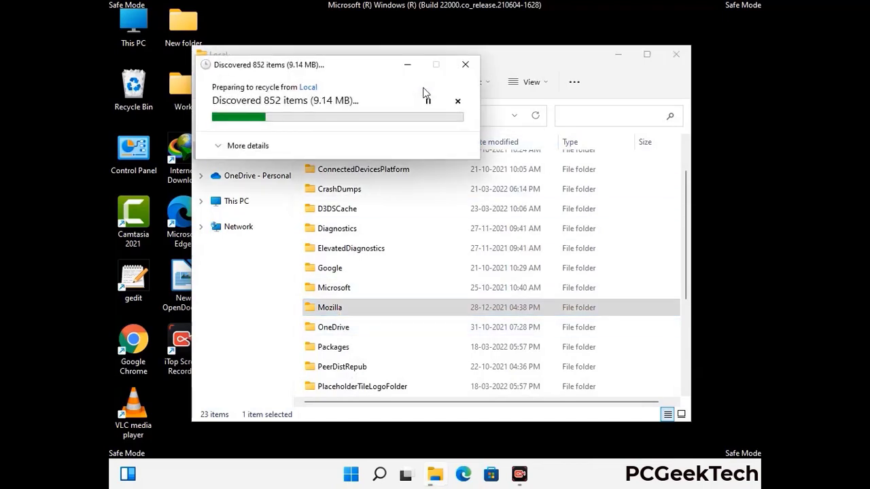
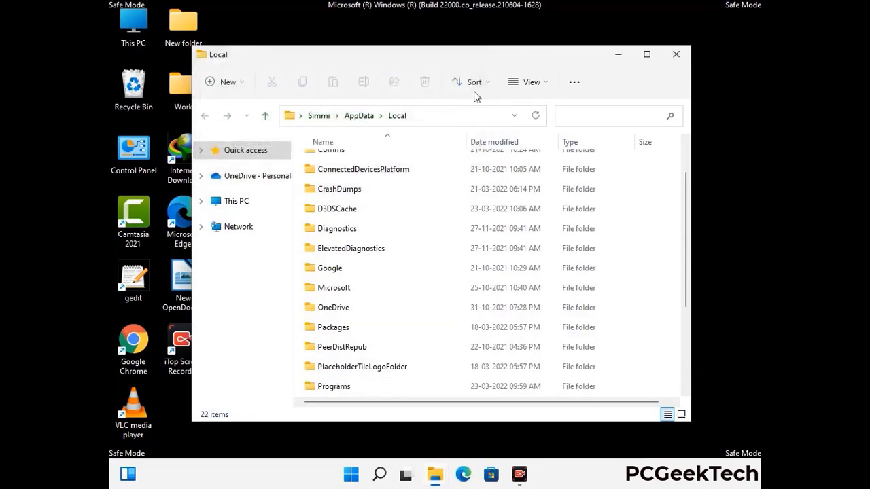
left_click(677, 62)
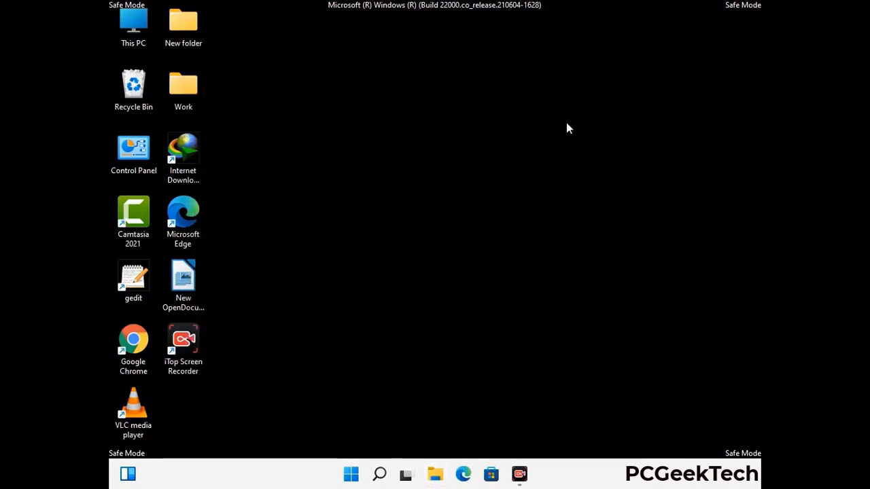
Step: Open the ProgramData folder by running %ProgramData%
key("super+r")
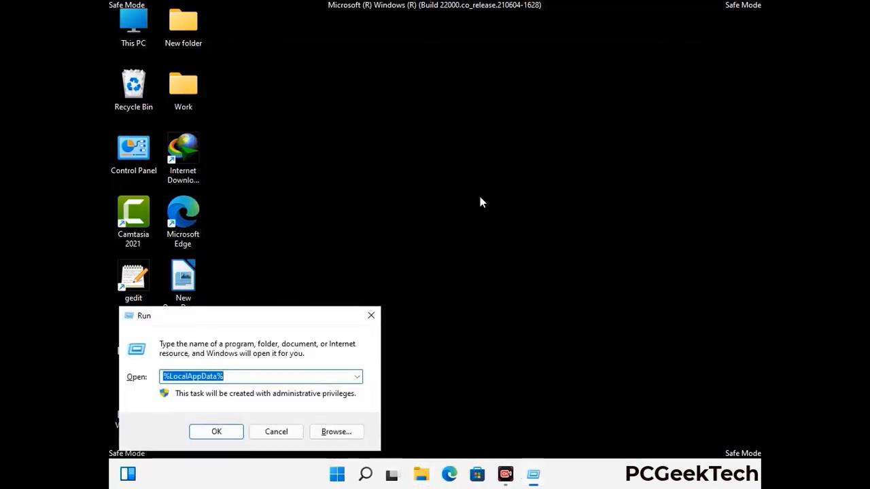
left_click_drag(221, 326, 400, 182)
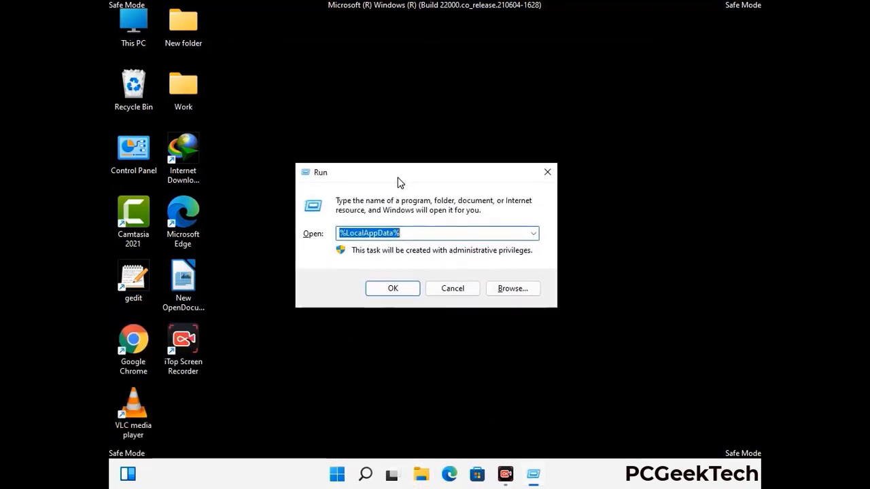
type("%")
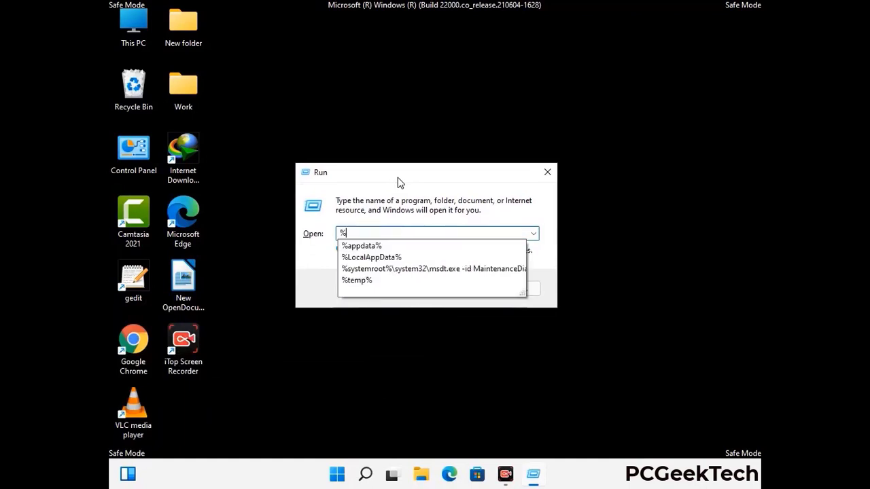
type("Pro")
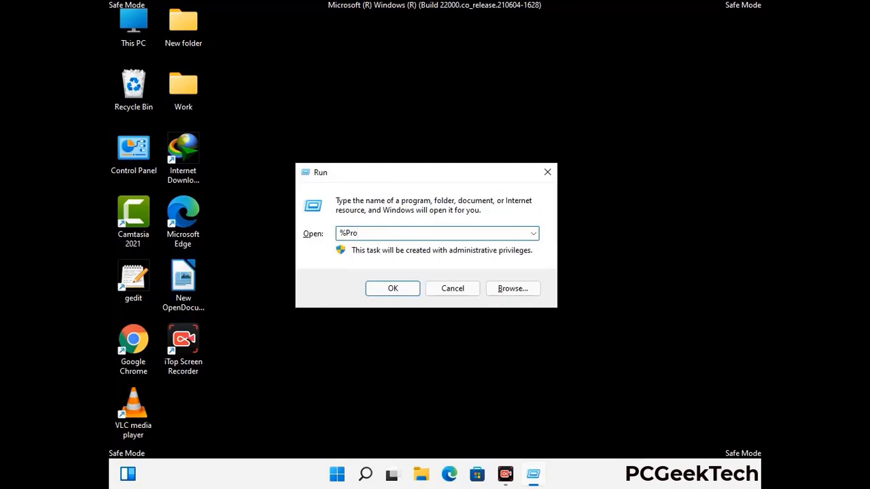
type("gramData%")
key("Return")
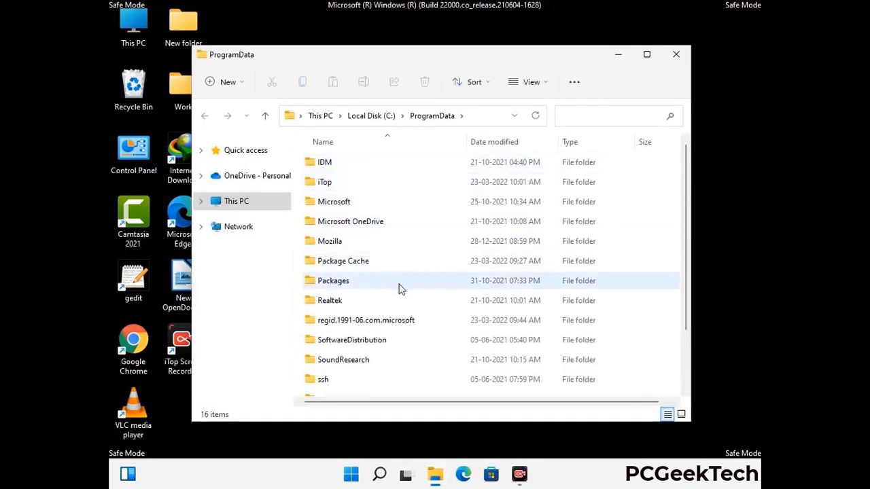
Step: Delete the Mozilla folder from C:\ProgramData and close the folder window
scroll(399, 286, "down", 2)
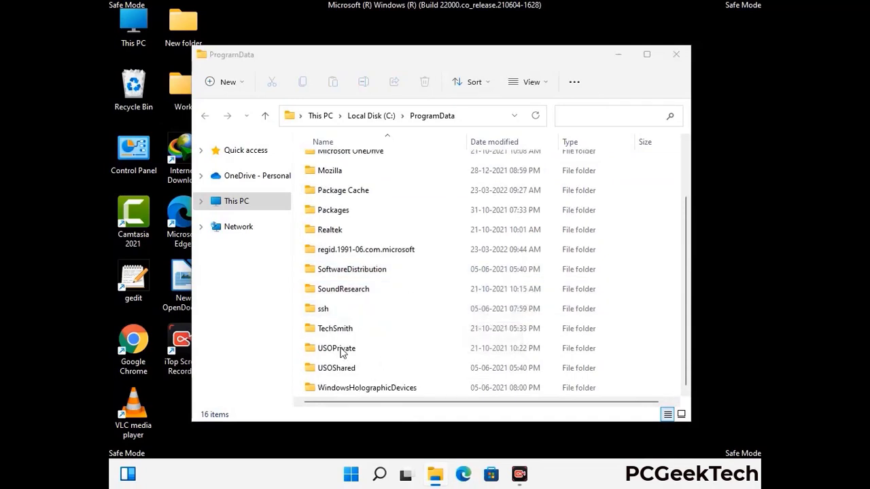
left_click(340, 172)
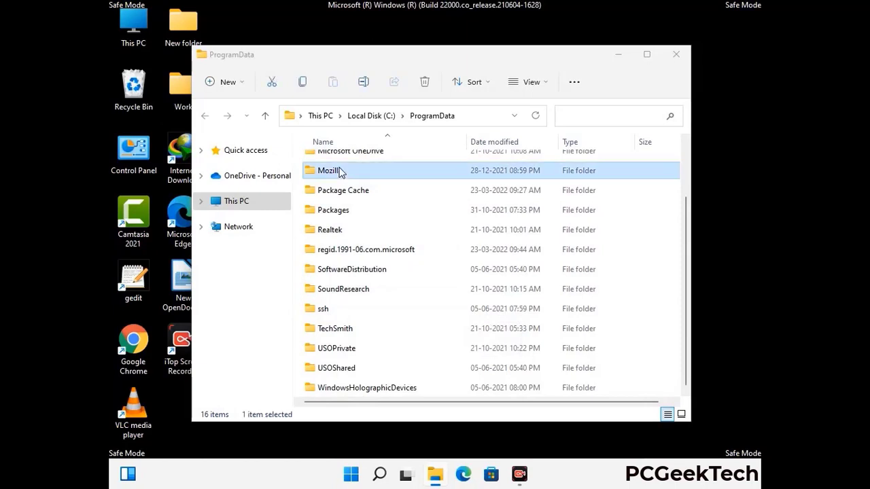
left_click(426, 82)
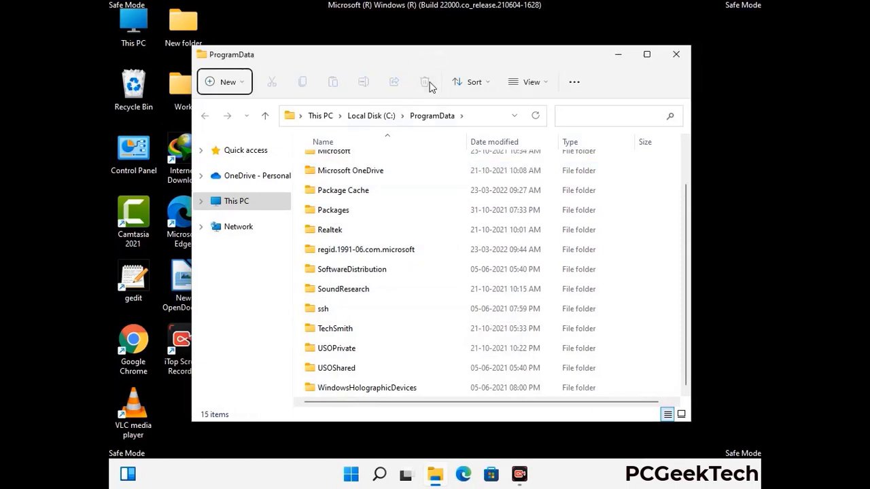
scroll(447, 282, "up", 1)
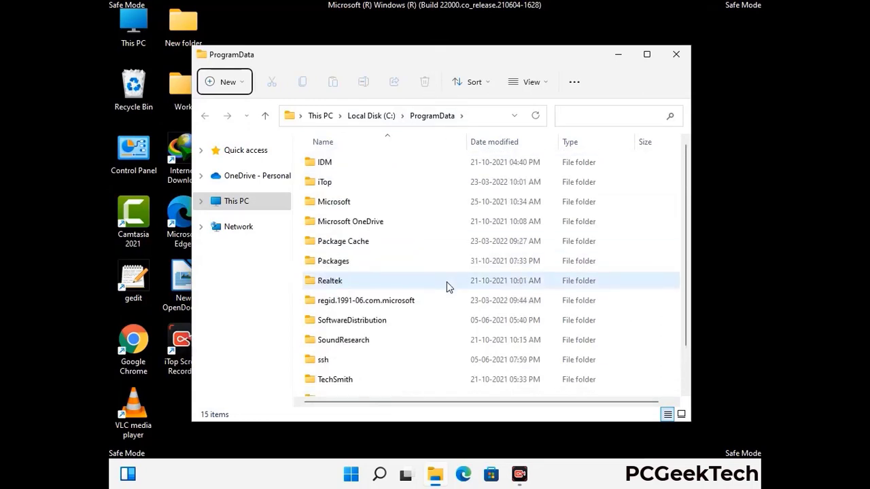
left_click(678, 54)
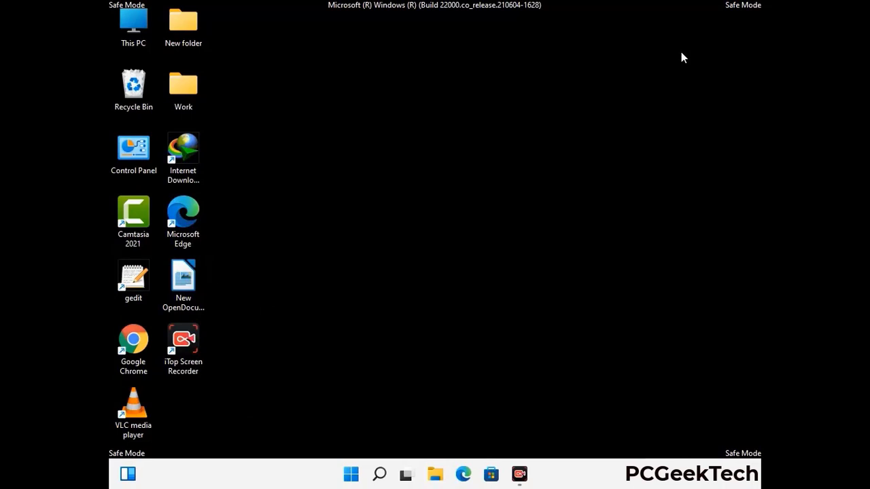
Step: Open the Windows system folder by running %WinDir%
key("super+r")
left_click_drag(283, 317, 454, 176)
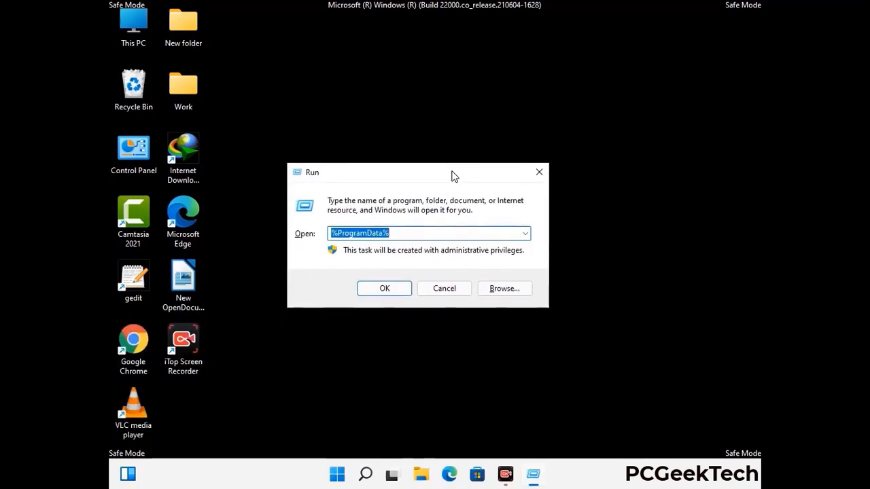
type("%Win")
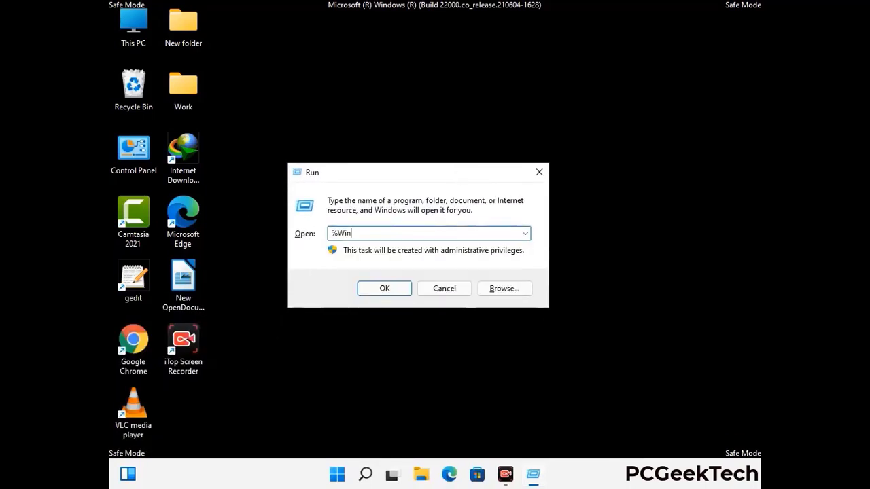
type("Dir%")
key("Return")
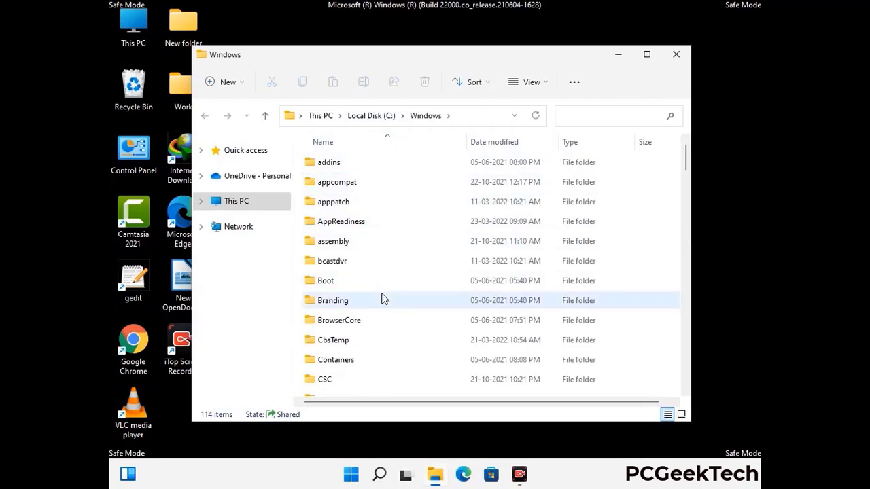
Step: Look through the contents of C:\Windows for unwanted folders and close the folder window
scroll(381, 299, "down", 1)
scroll(382, 301, "down", 2)
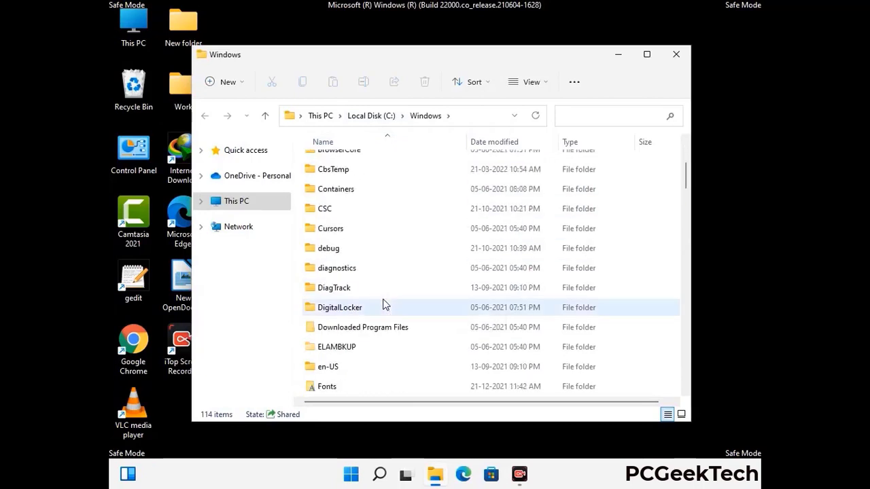
scroll(384, 304, "down", 1)
scroll(383, 305, "down", 5)
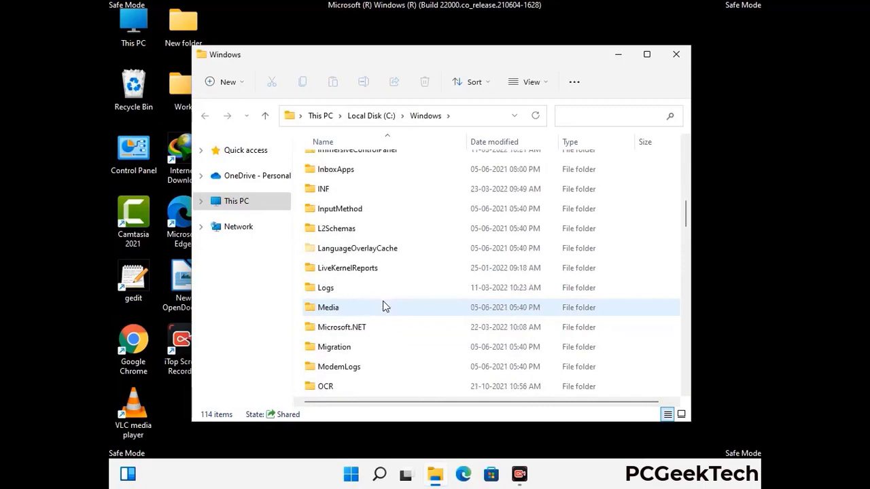
scroll(383, 307, "down", 1)
scroll(383, 307, "down", 8)
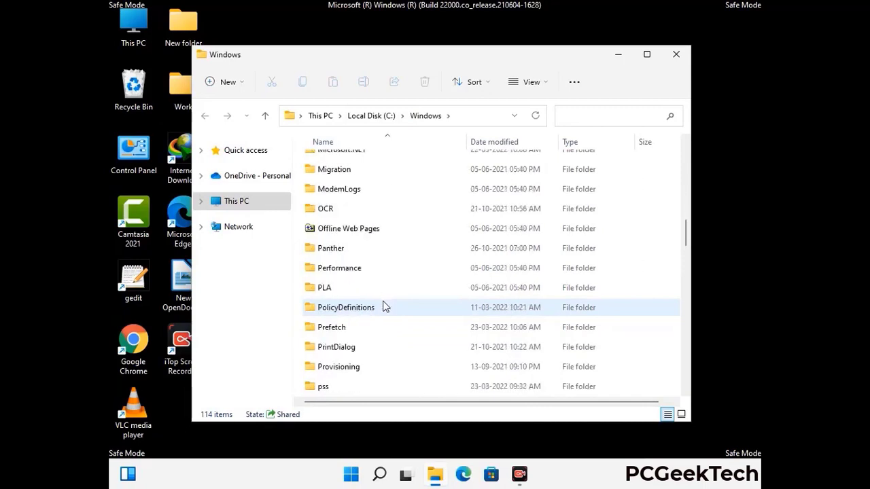
scroll(383, 307, "down", 6)
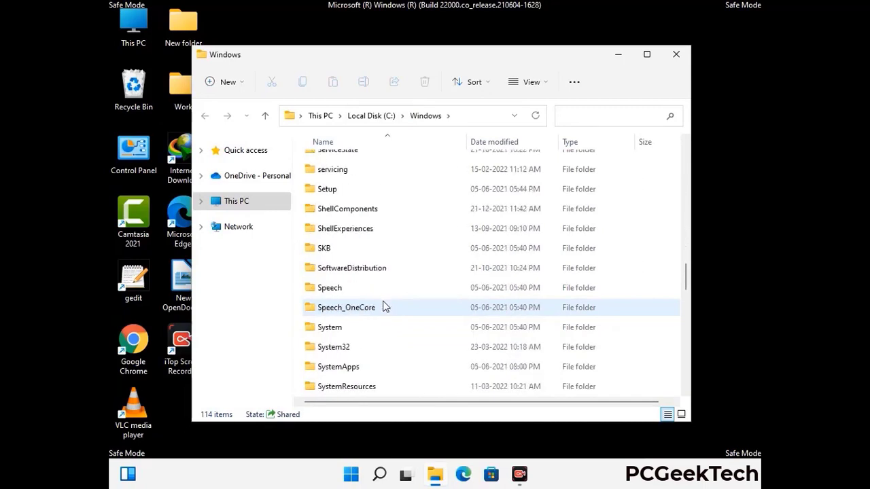
scroll(383, 308, "down", 2)
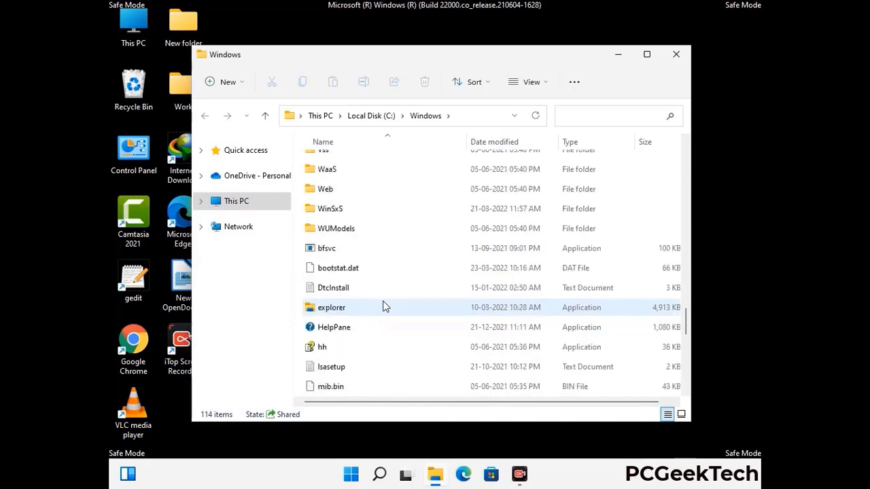
scroll(383, 307, "down", 7)
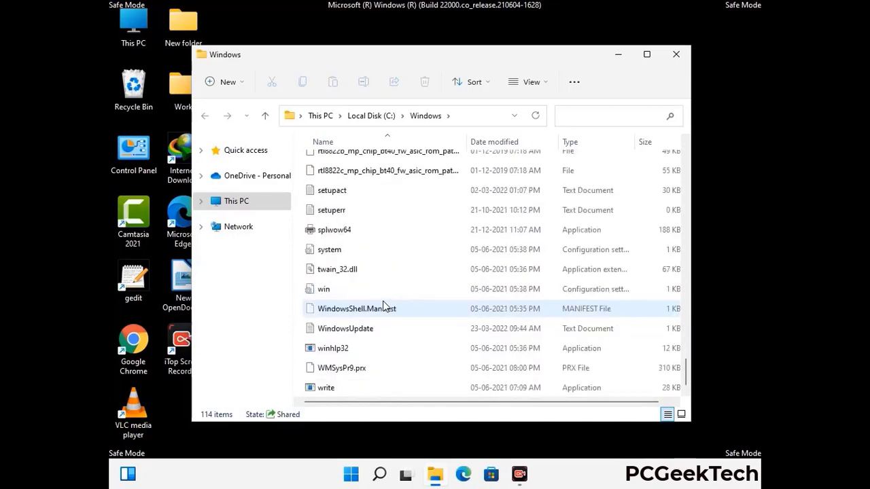
scroll(384, 307, "up", 8)
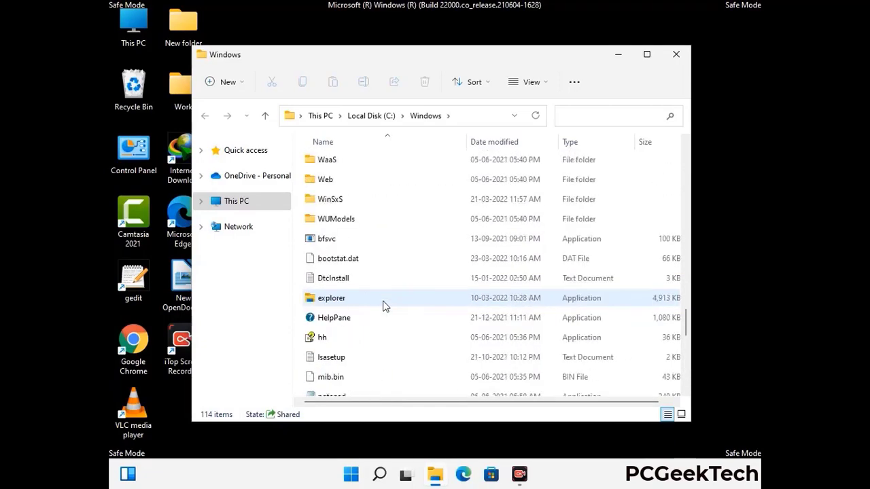
scroll(383, 308, "up", 4)
scroll(383, 306, "up", 3)
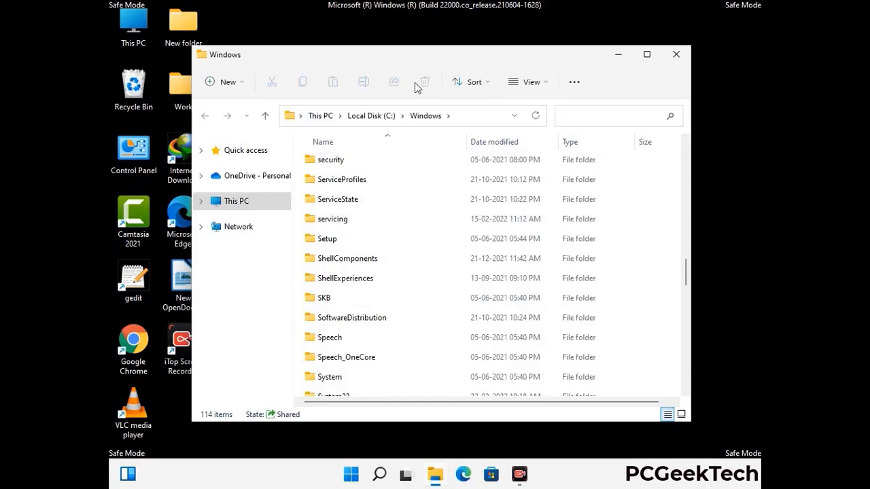
left_click(679, 54)
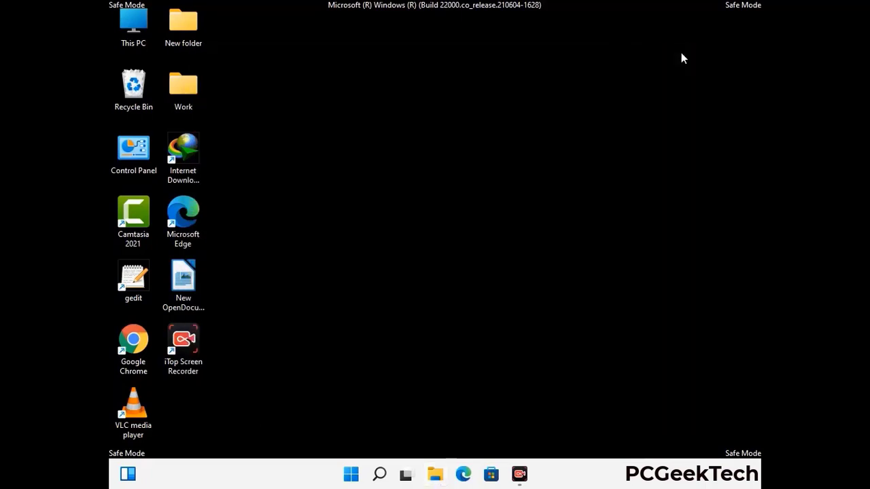
Step: Open the user's temporary files folder by running %temp%
key("super+r")
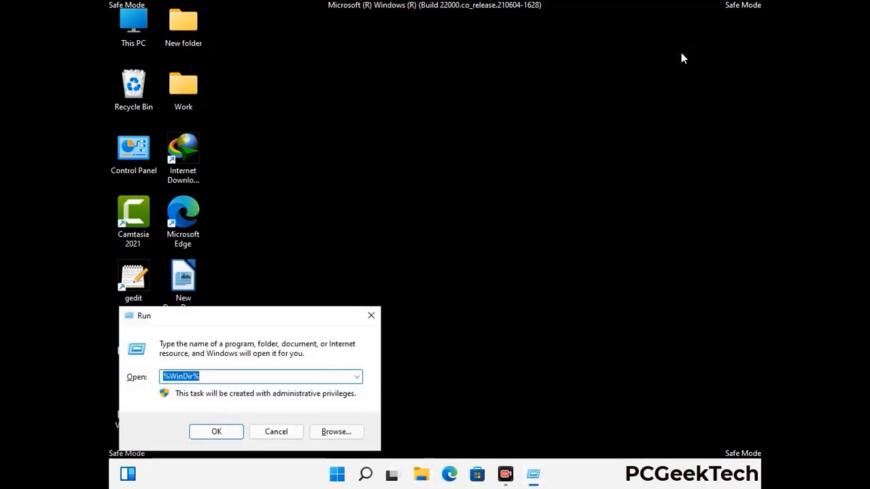
left_click_drag(292, 318, 494, 117)
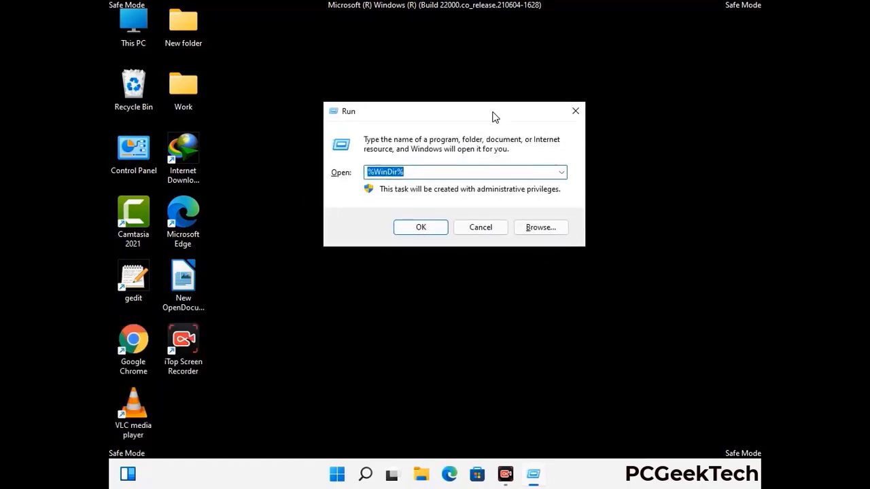
type("%temp")
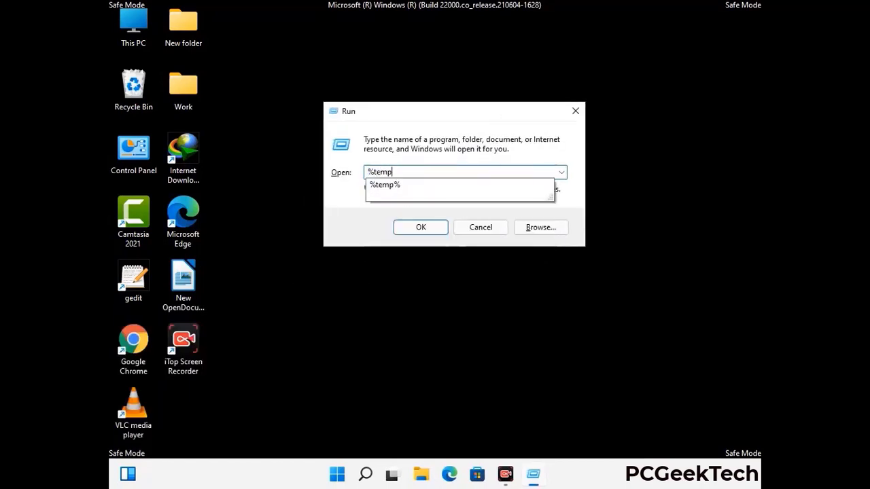
type("%")
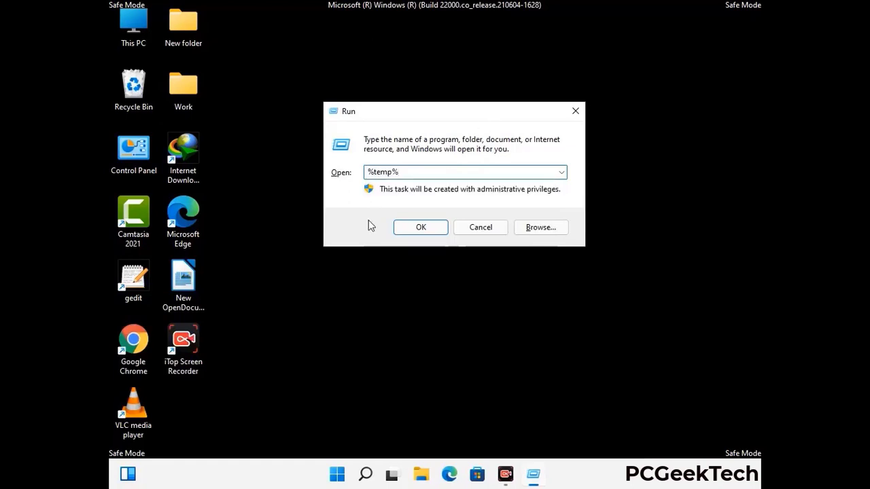
left_click(433, 226)
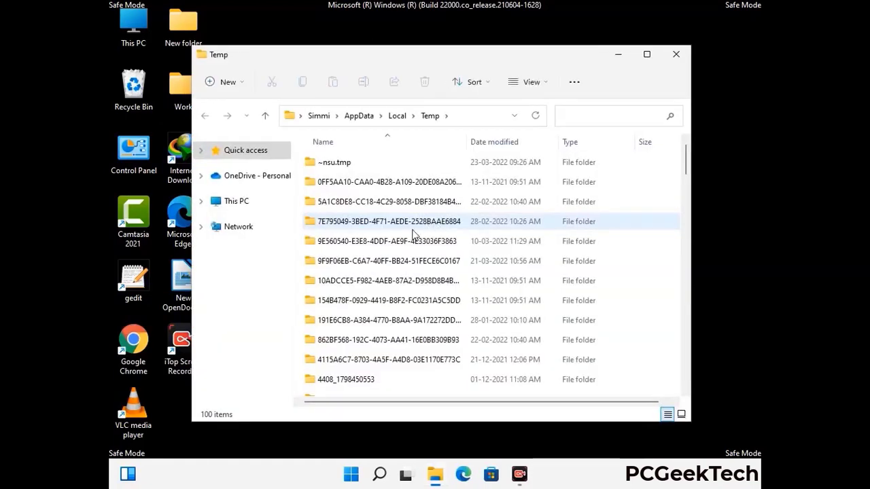
Step: Delete all items in AppData\Local\Temp and close the folder window
left_click(393, 261)
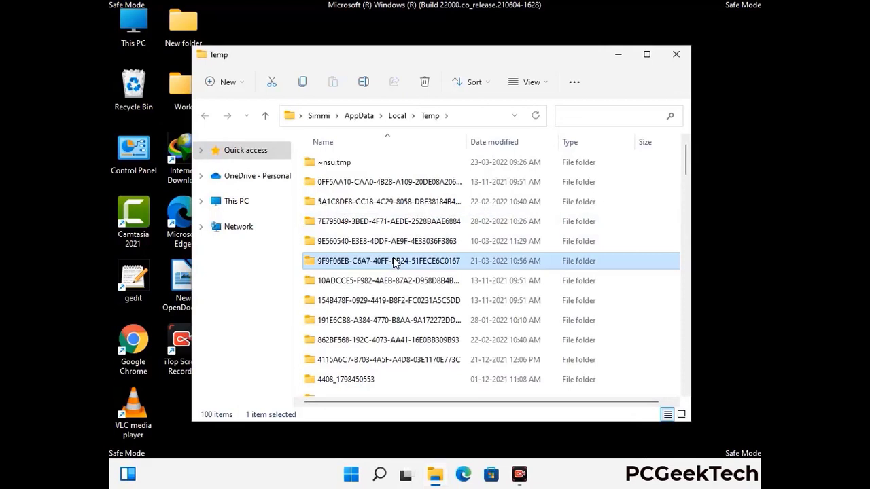
key("ctrl+a")
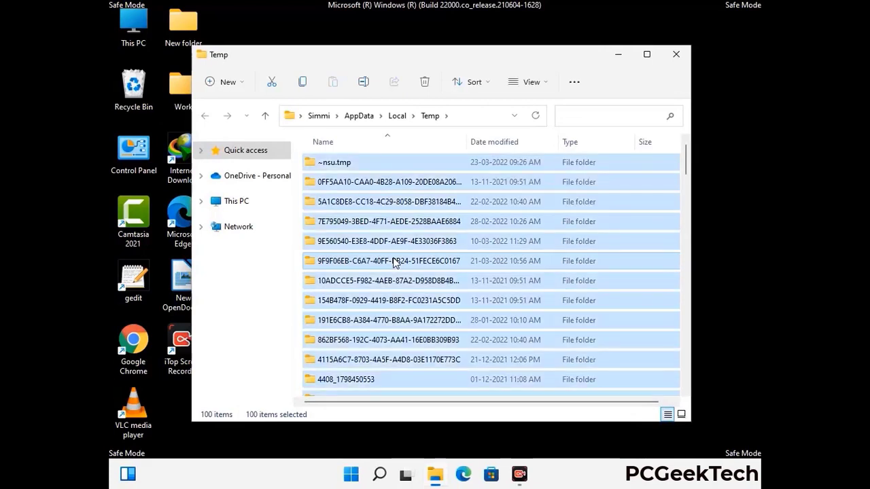
left_click(426, 83)
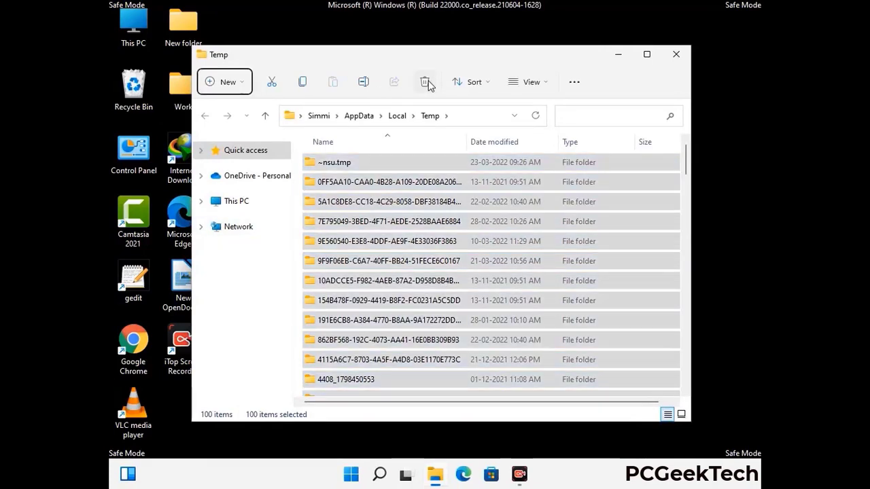
left_click(677, 54)
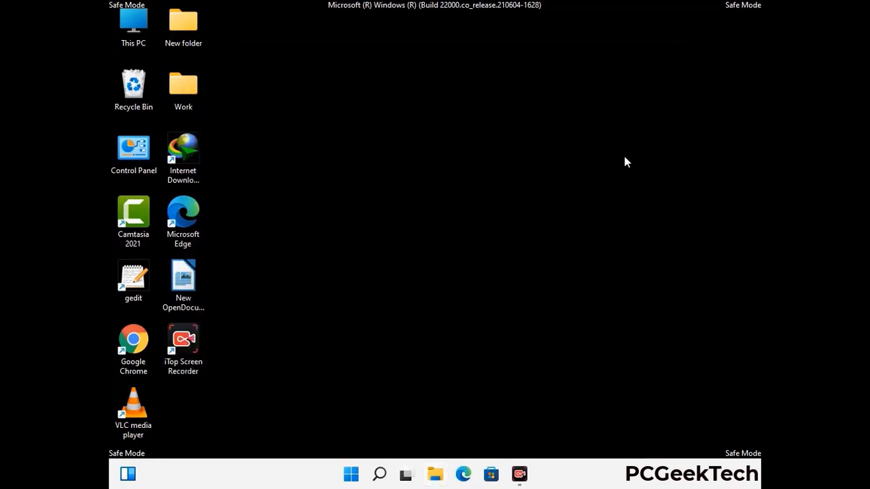
Step: Open the Windows system Temp folder by running temp
key("super+r")
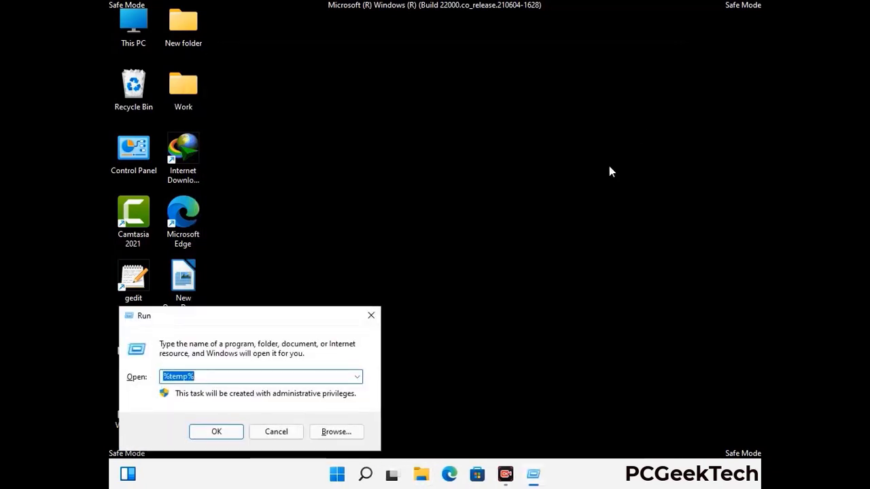
left_click_drag(300, 310, 496, 123)
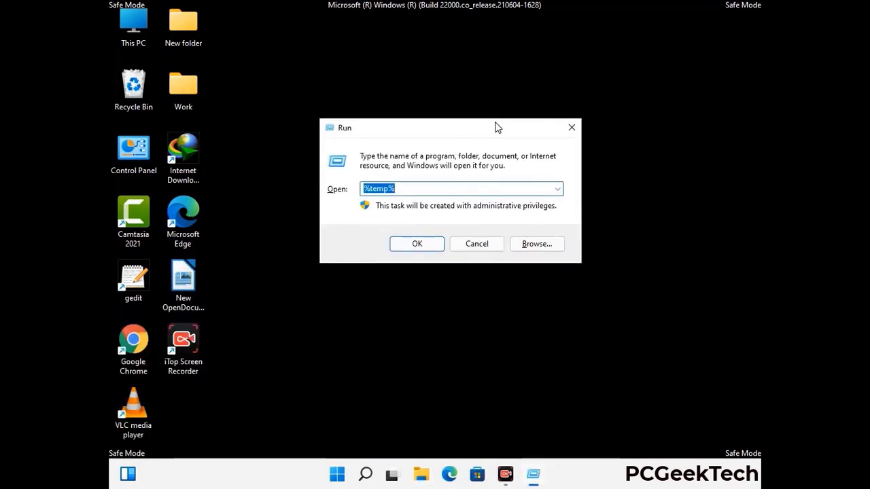
type("temp")
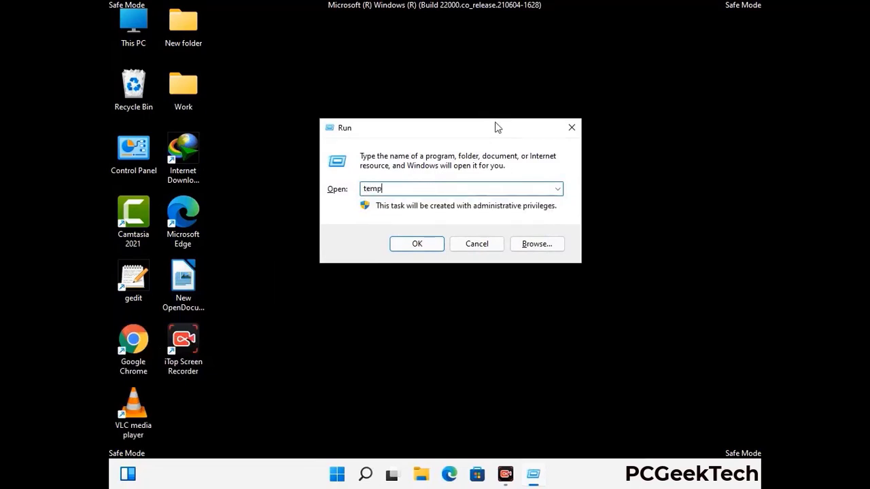
key("Return")
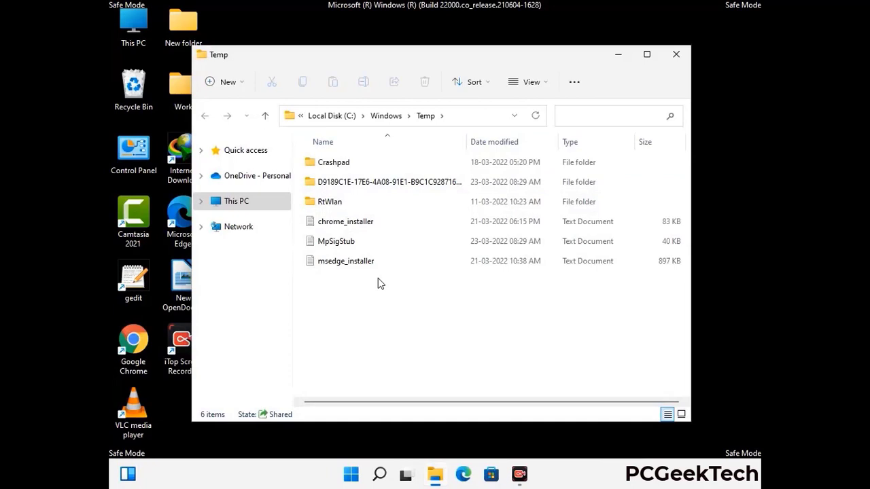
Step: Delete all files and folders in C:\Windows\Temp and close the folder window
key("ctrl+a")
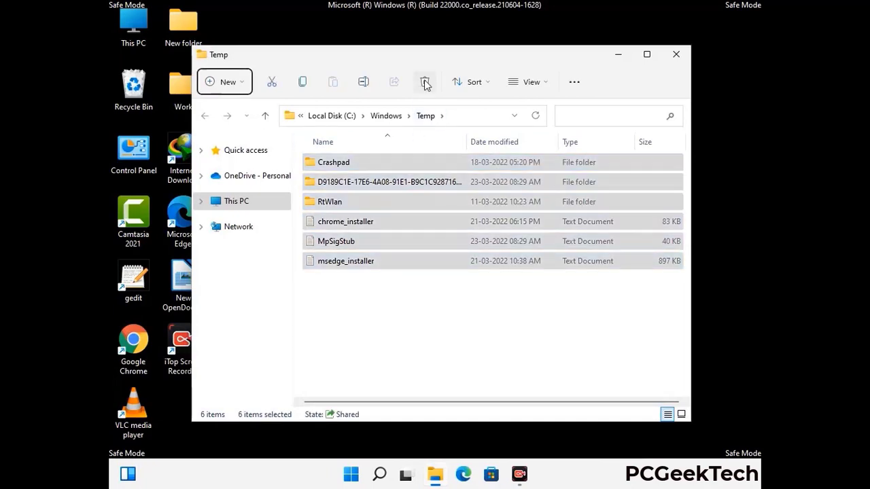
left_click(425, 82)
left_click(677, 55)
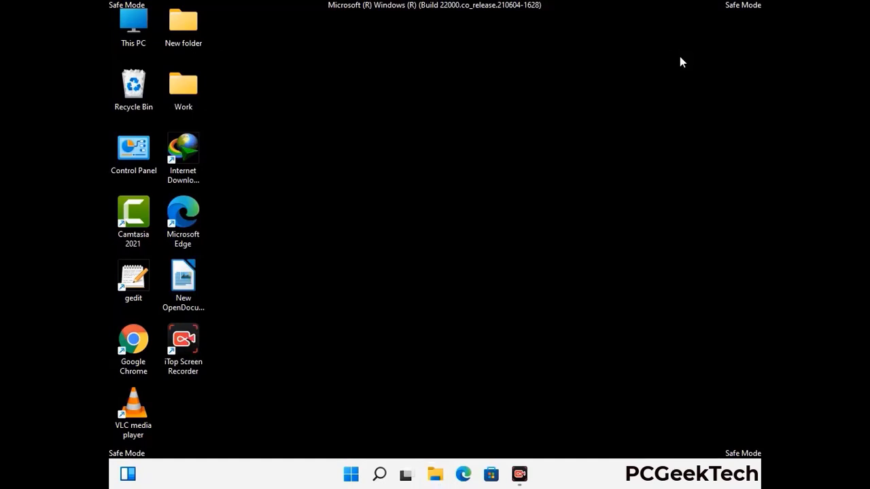
Step: Open the Registry Editor by running regedit
key("super+r")
left_click_drag(266, 319, 453, 109)
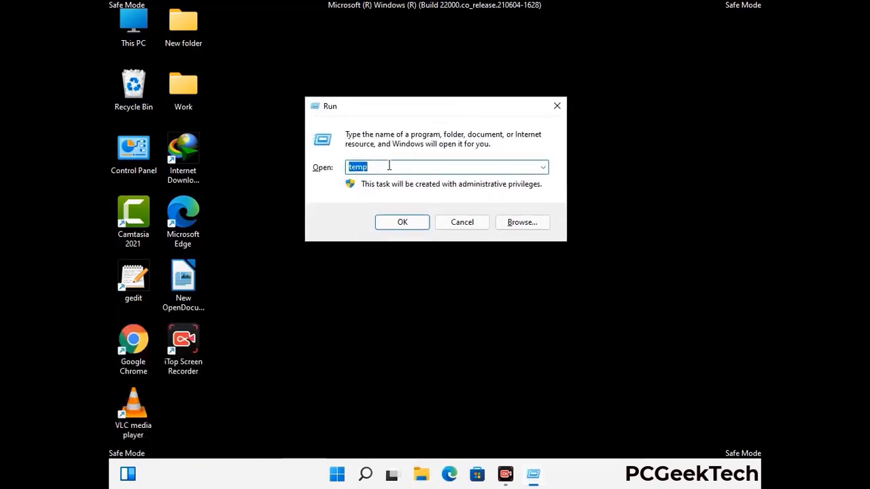
type("regedit")
key("Return")
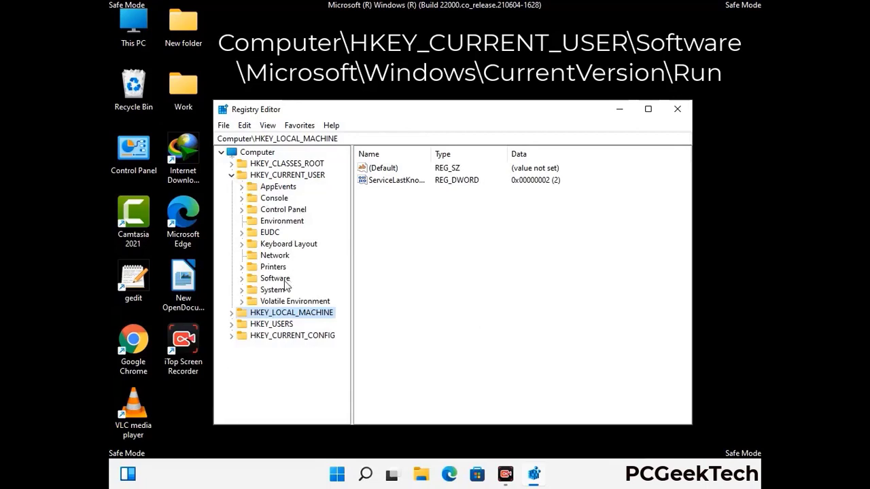
Step: Expand the Software key under HKEY_CURRENT_USER and its Microsoft subkey
left_click(273, 281)
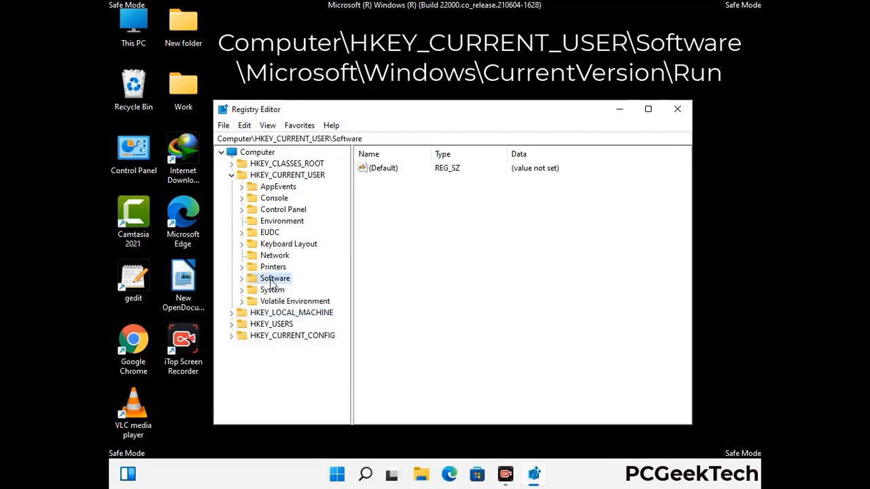
left_click(242, 279)
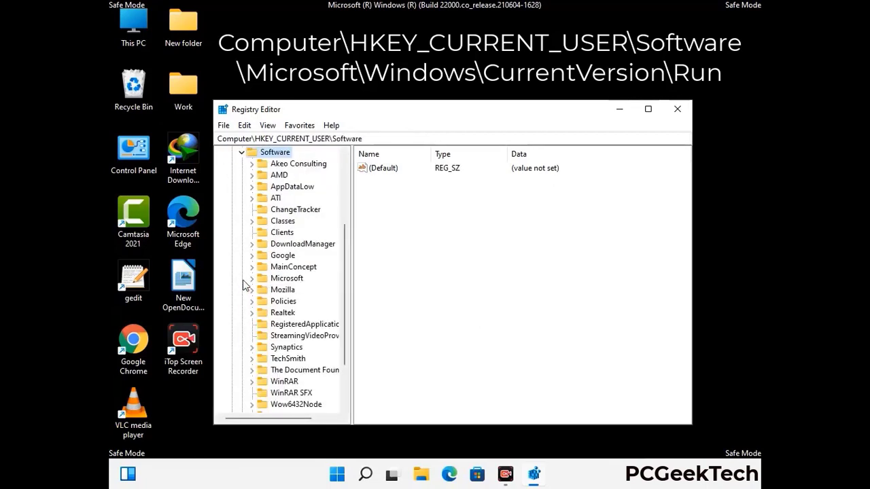
double_click(284, 281)
Step: Expand the Windows key under HKEY_CURRENT_USER\Software\Microsoft and its CurrentVersion subkey
scroll(315, 297, "down", 2)
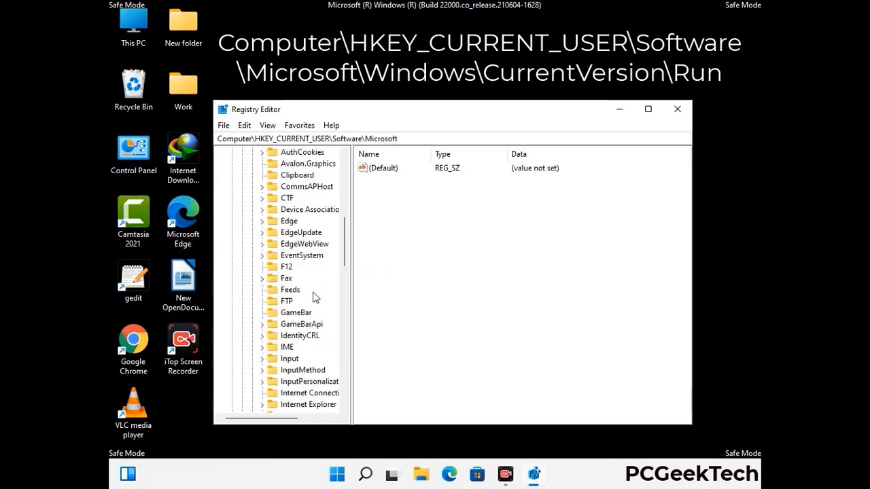
scroll(315, 298, "down", 2)
scroll(315, 297, "down", 3)
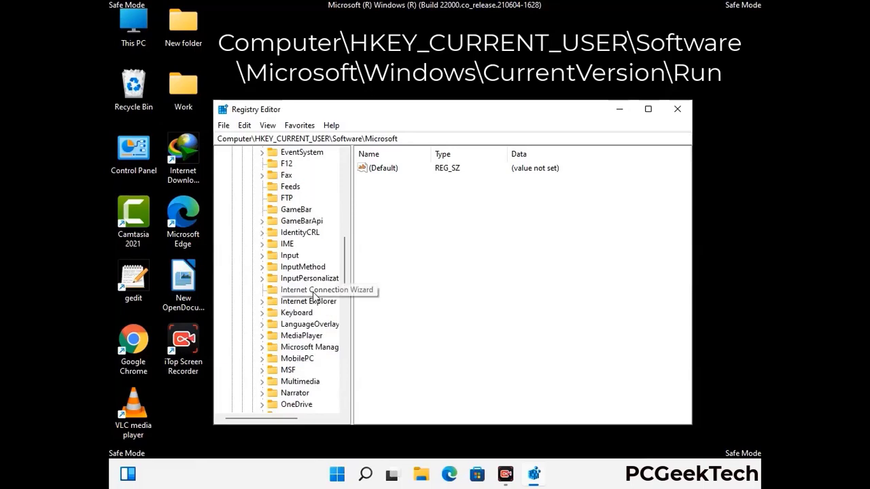
scroll(315, 297, "down", 7)
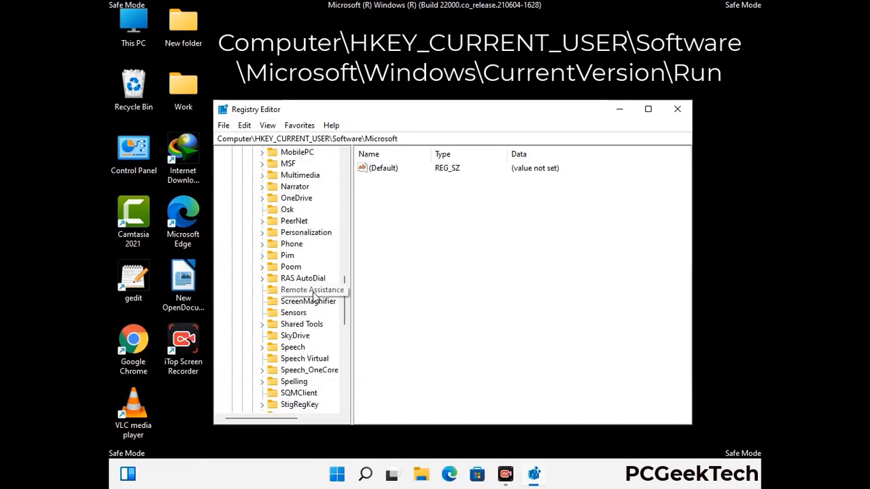
scroll(315, 297, "down", 2)
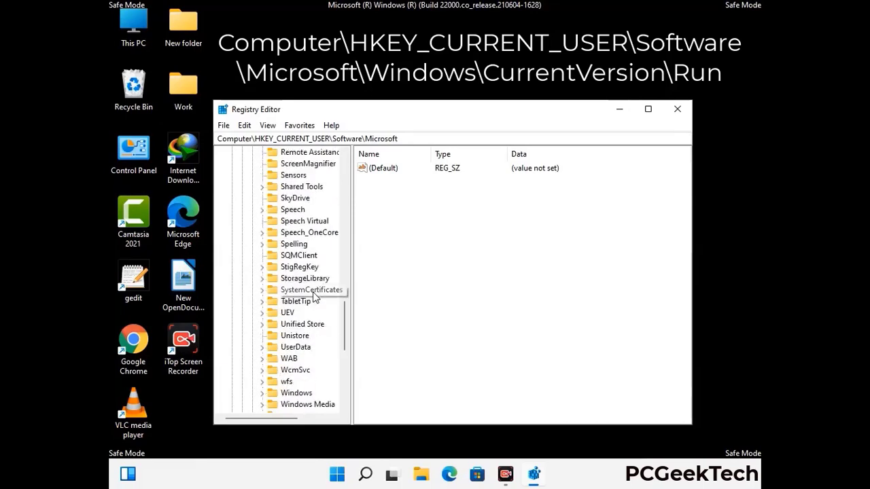
scroll(315, 297, "down", 1)
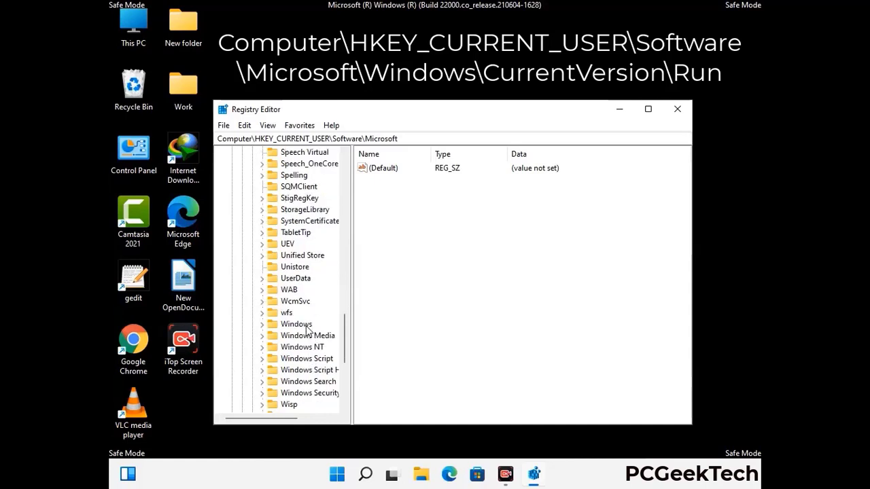
double_click(315, 321)
double_click(315, 312)
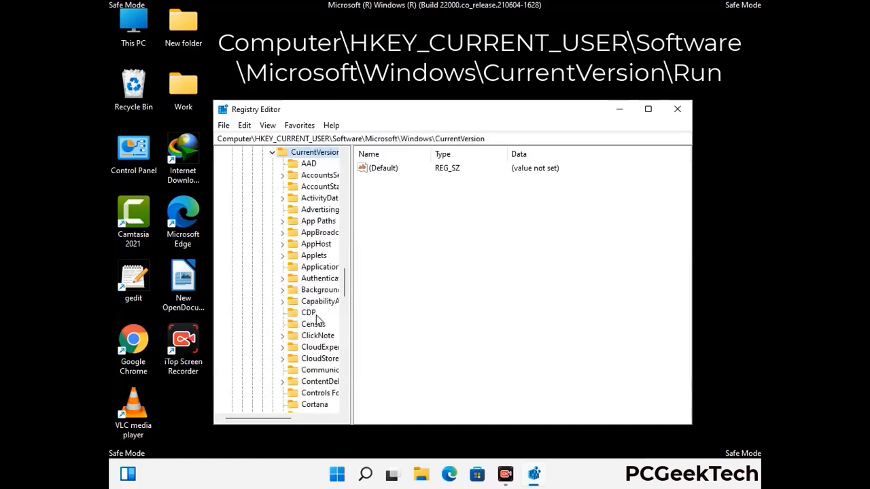
Step: Open the Run key under HKEY_CURRENT_USER\Software\Microsoft\Windows\CurrentVersion
scroll(313, 300, "down", 6)
scroll(310, 294, "down", 4)
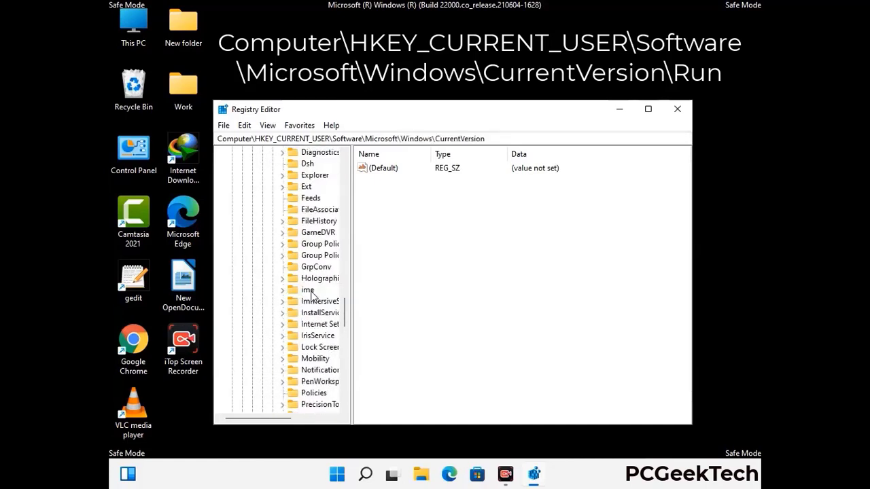
scroll(311, 299, "down", 3)
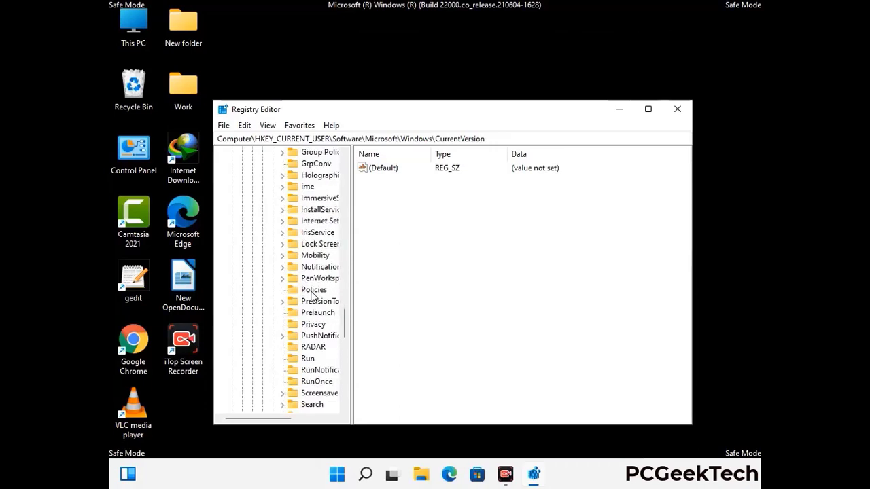
left_click(310, 325)
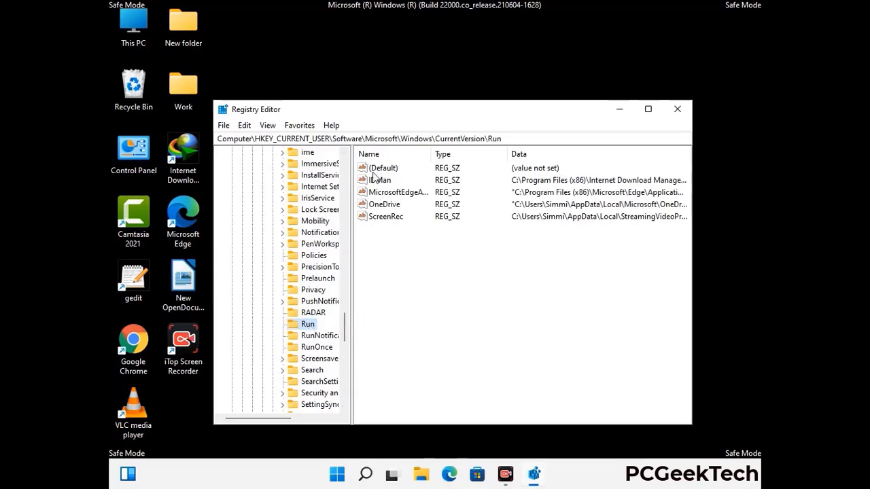
Step: Permanently delete the ScreenRec startup value from the Run key
left_click(385, 218)
left_click(442, 221)
left_click(392, 218)
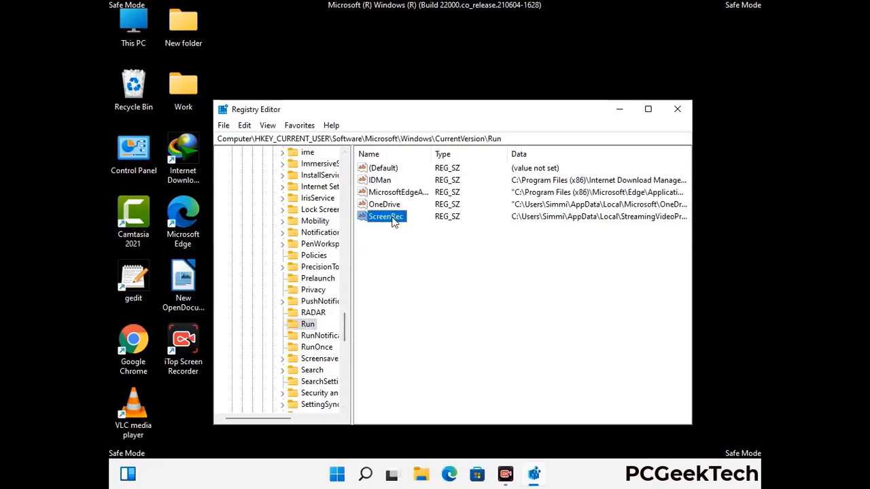
right_click(393, 219)
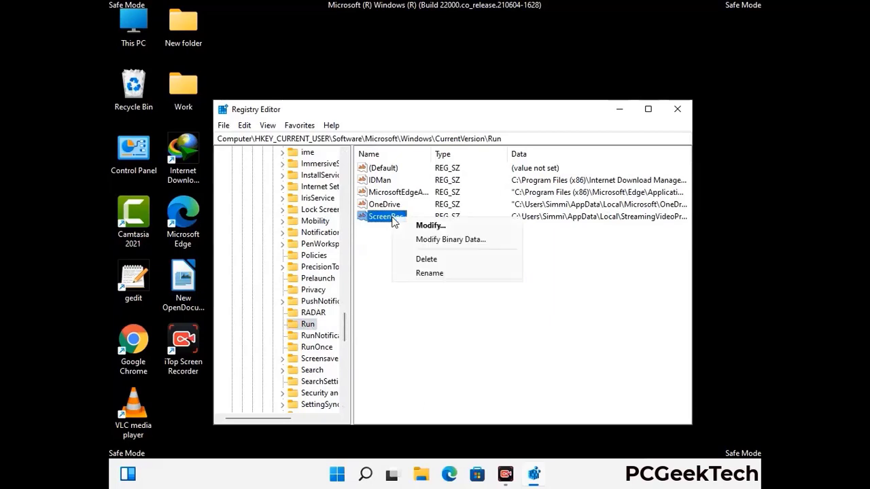
left_click(417, 257)
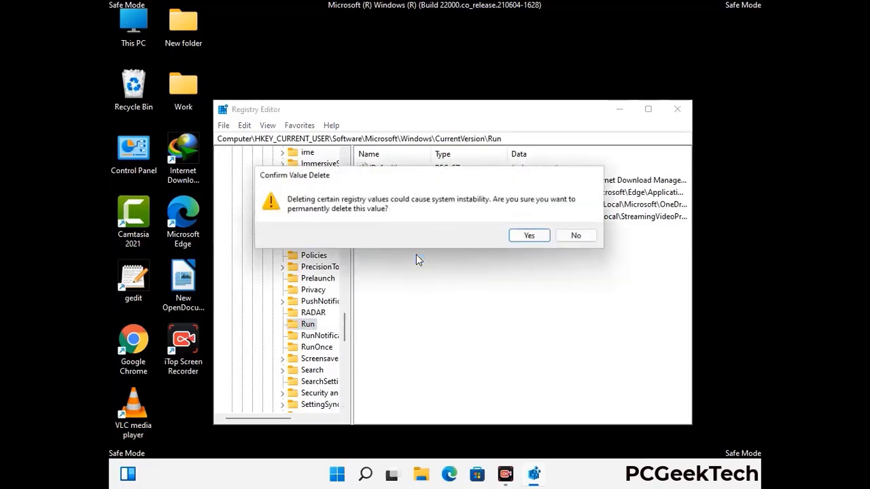
left_click(531, 237)
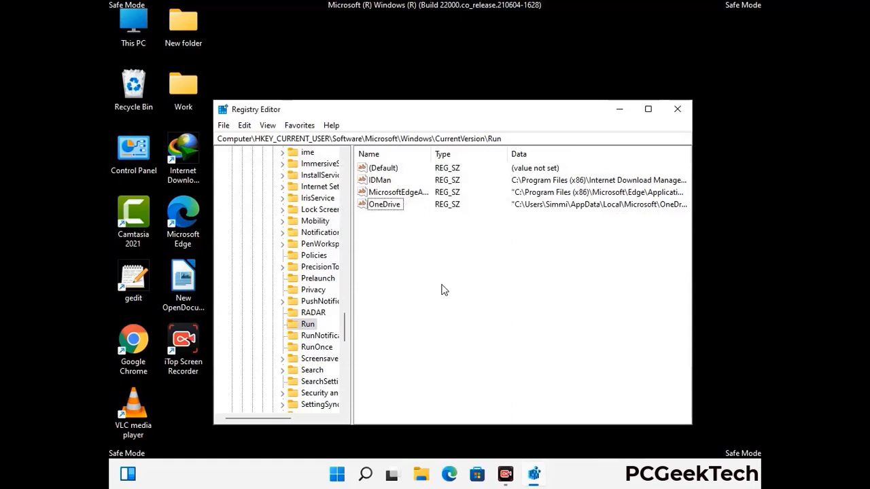
Step: Search the registry for "Virus Name", cancel the search and close the Registry Editor
key("ctrl+f")
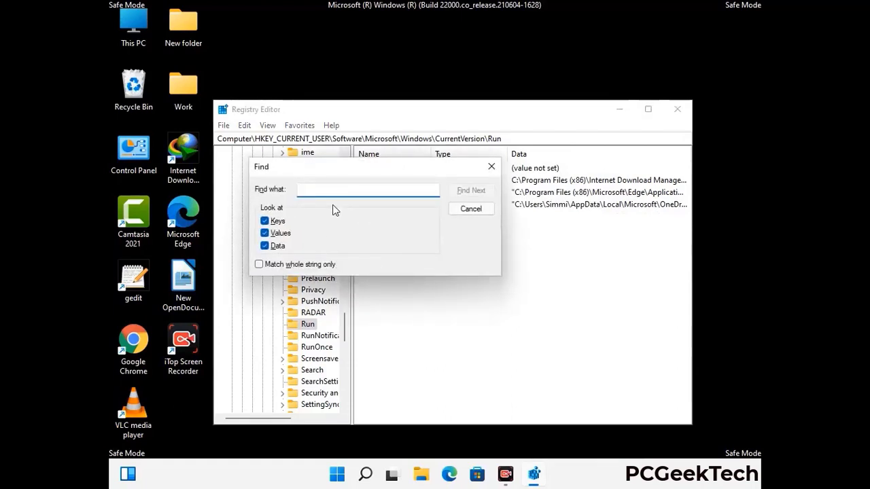
type("Virus")
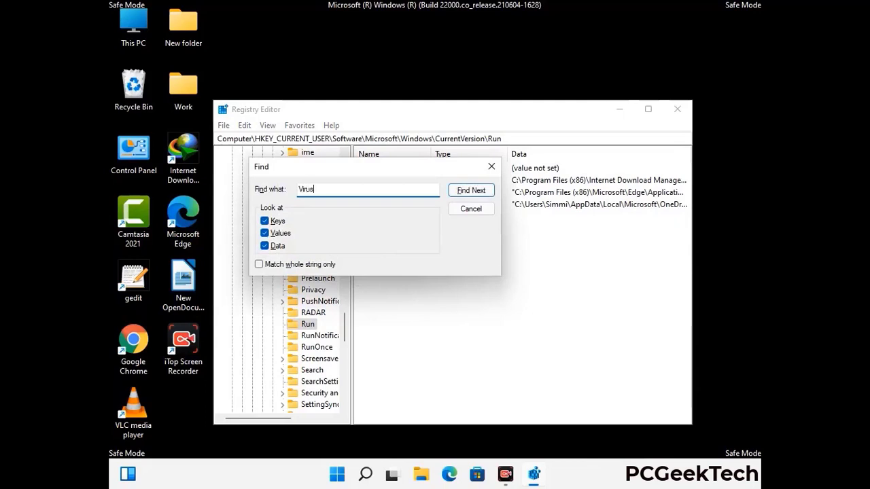
type(" Name")
left_click(460, 193)
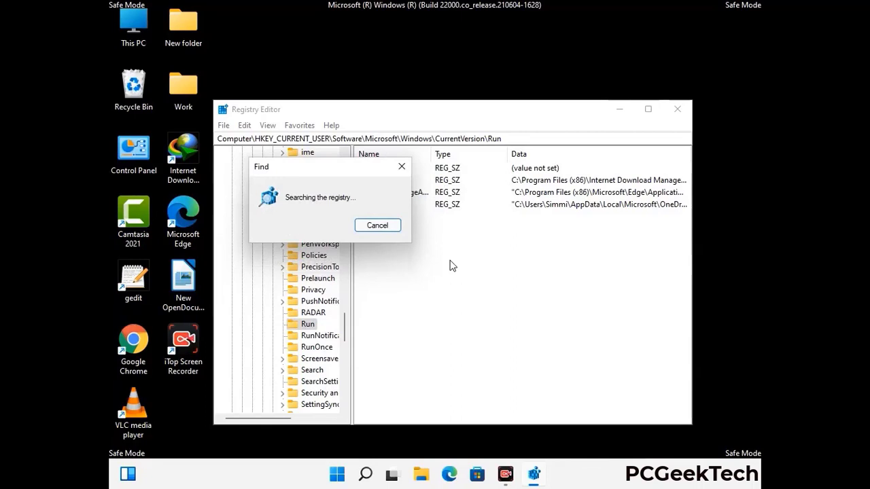
left_click(407, 168)
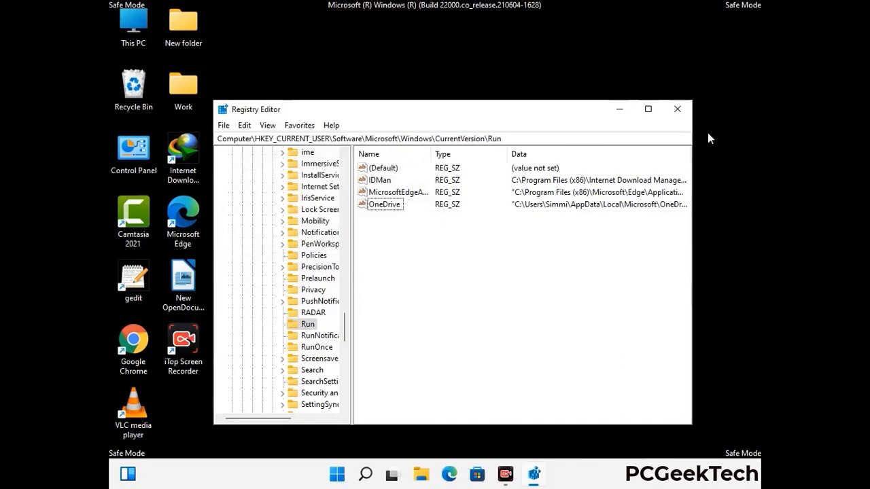
left_click(678, 109)
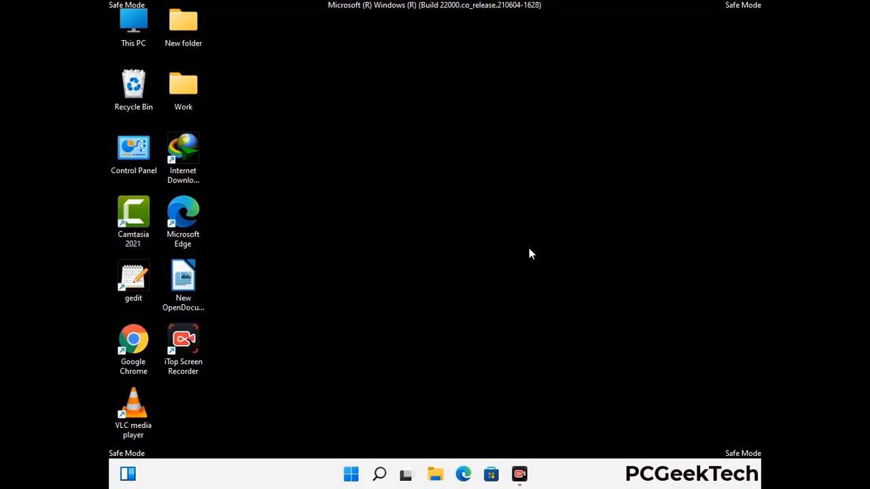
Step: Open System Configuration by running msconfig
key("super+r")
left_click_drag(252, 315, 445, 135)
type("ms")
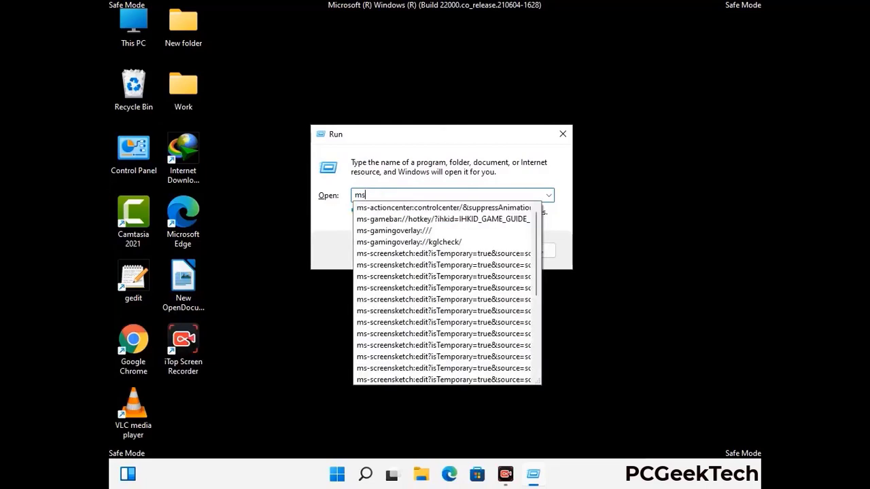
type("config")
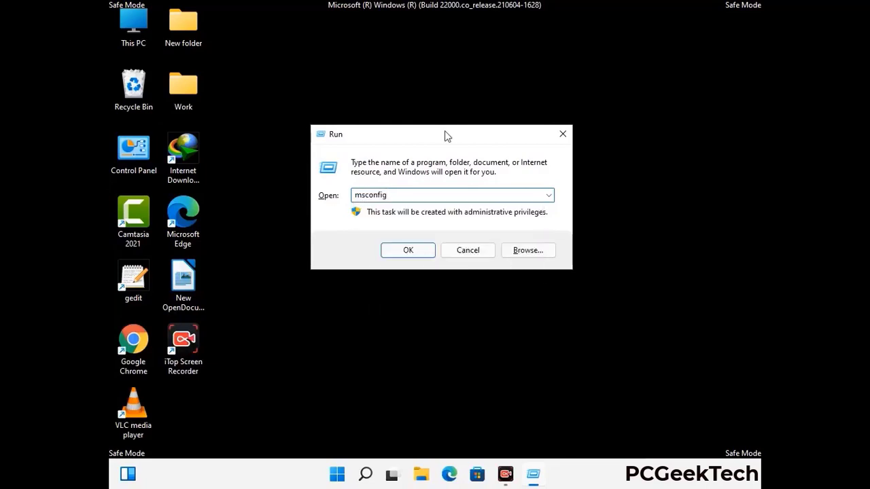
left_click(403, 250)
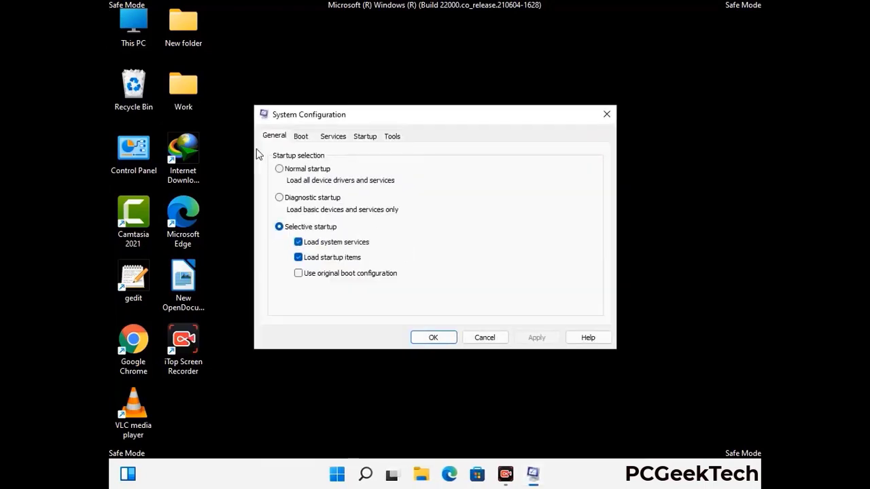
Step: Turn off Safe boot in the boot options for Windows 11
left_click(299, 136)
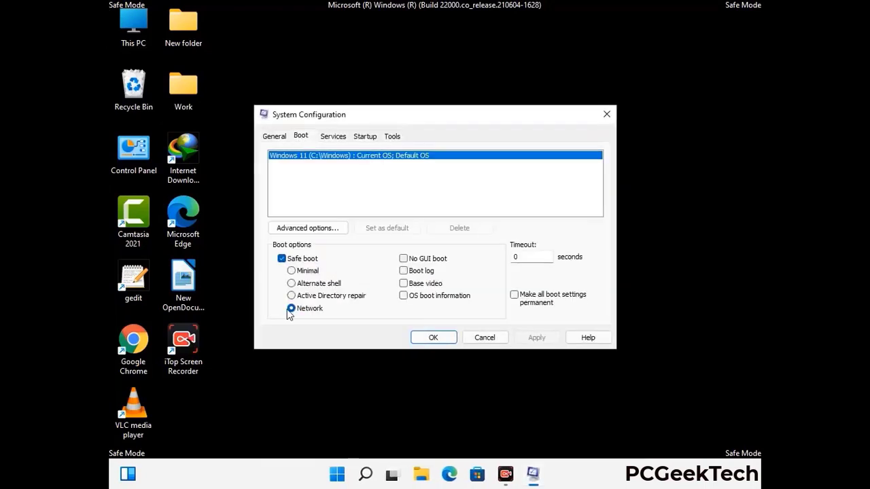
left_click(281, 259)
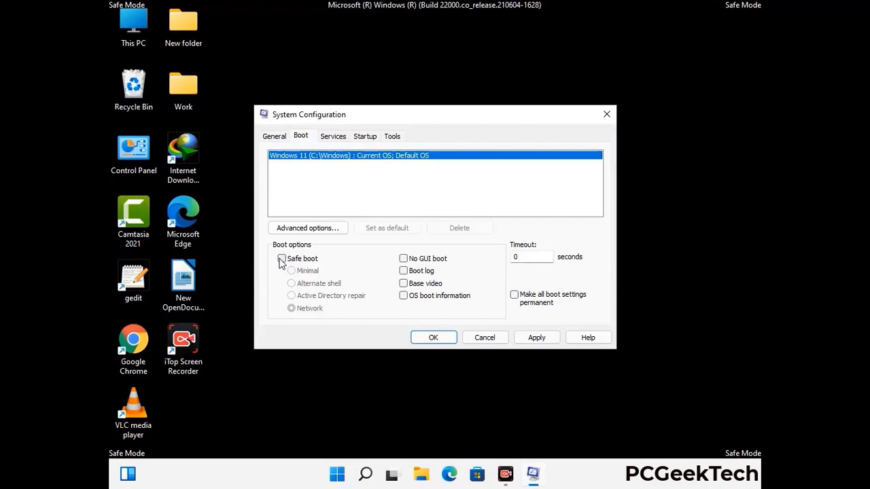